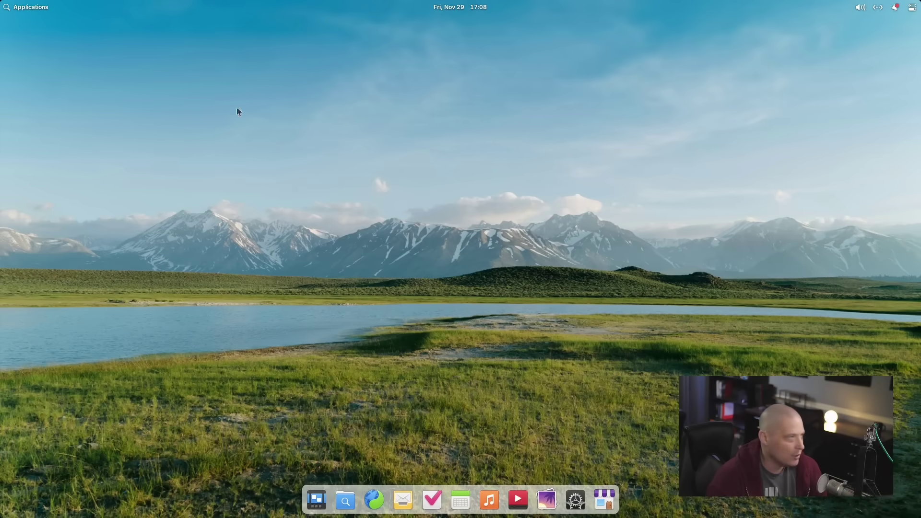
- Browse the installed apps in the Applications menu, opening and dismissing it several times
left_click(7, 8)
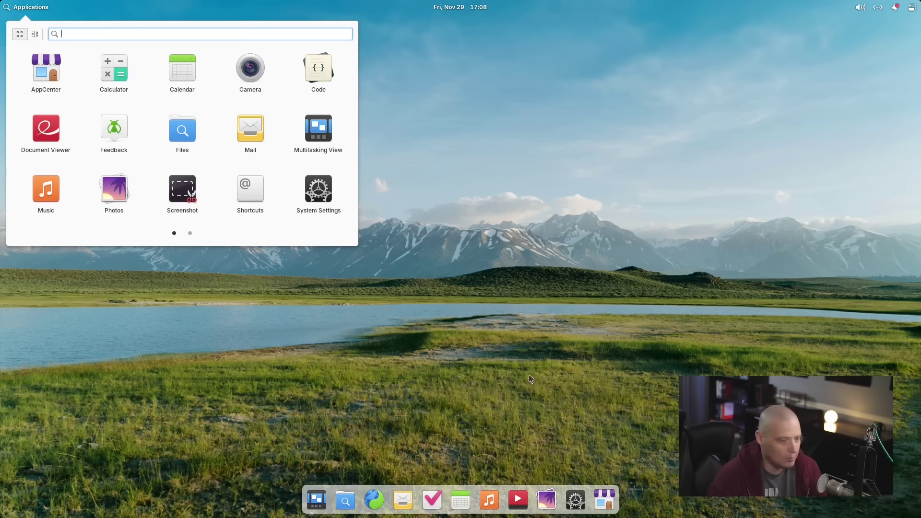
left_click(554, 363)
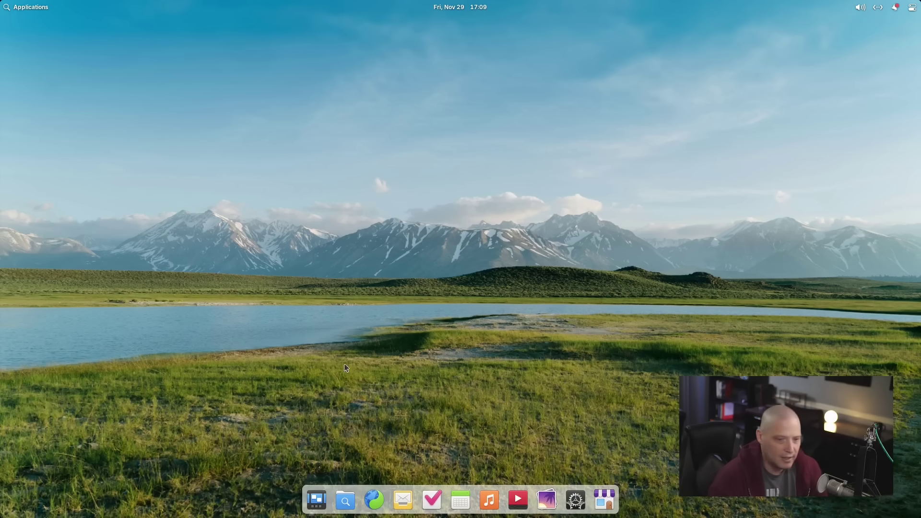
left_click(24, 9)
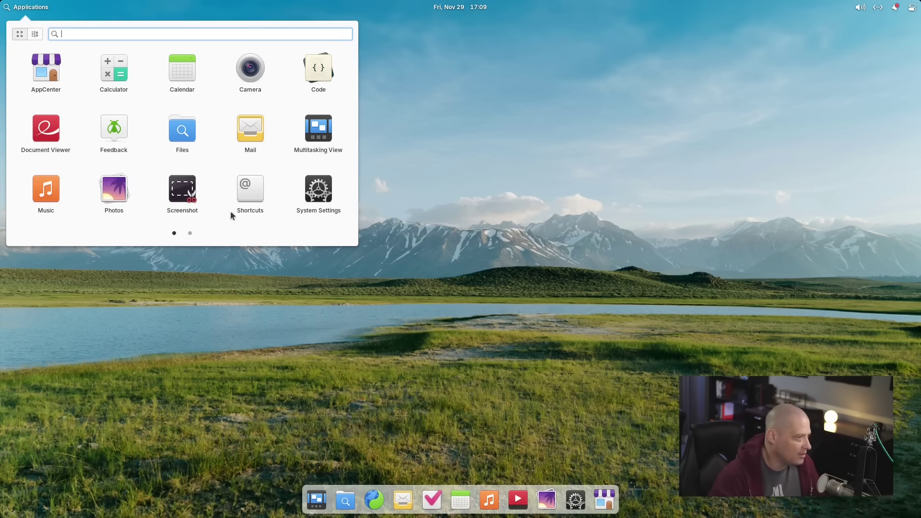
left_click(21, 6)
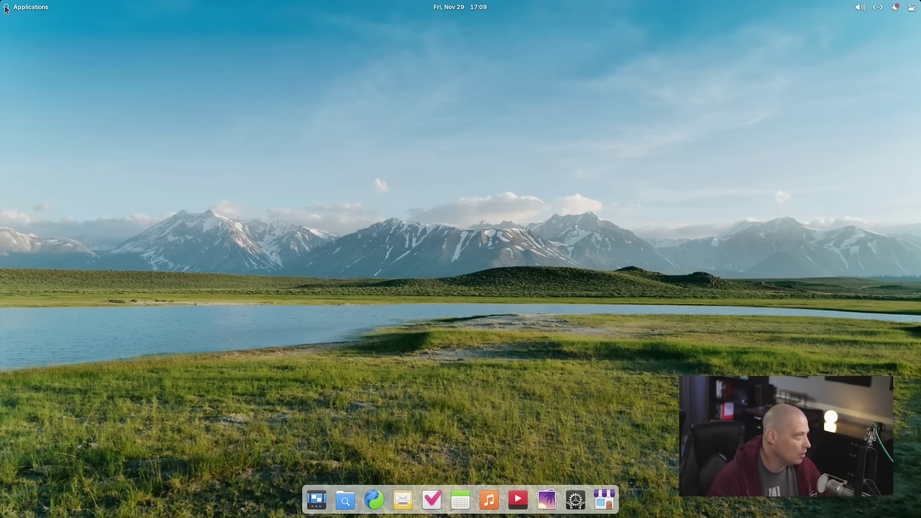
left_click(7, 7)
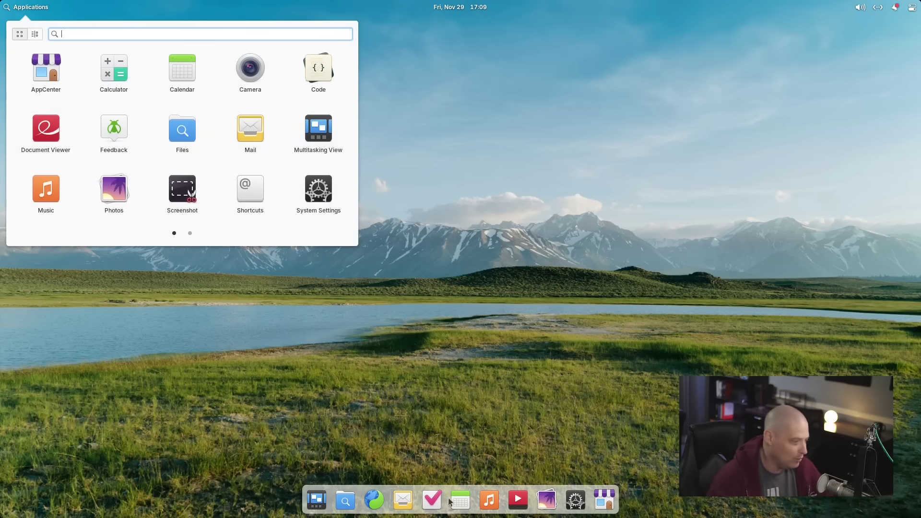
left_click(607, 358)
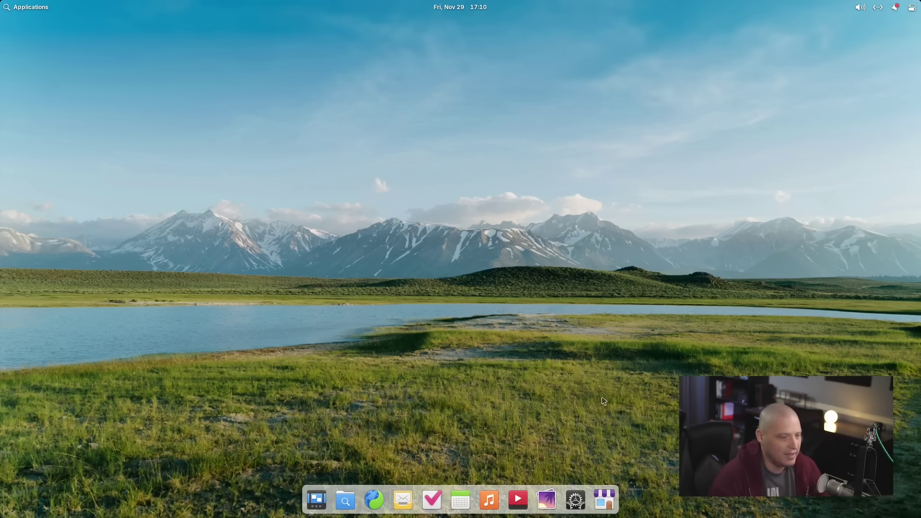
- Launch AppCenter from the dock and search the store for 'discord'
left_click(606, 498)
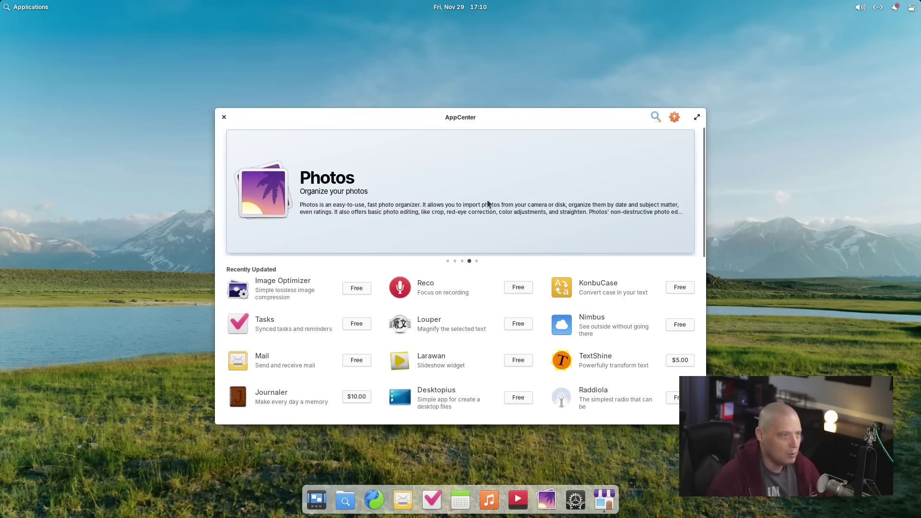
left_click(656, 117)
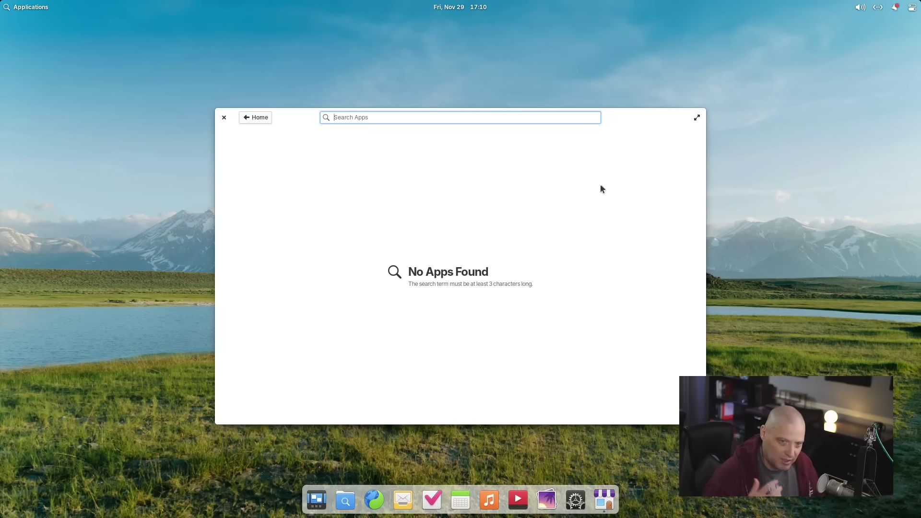
type("d")
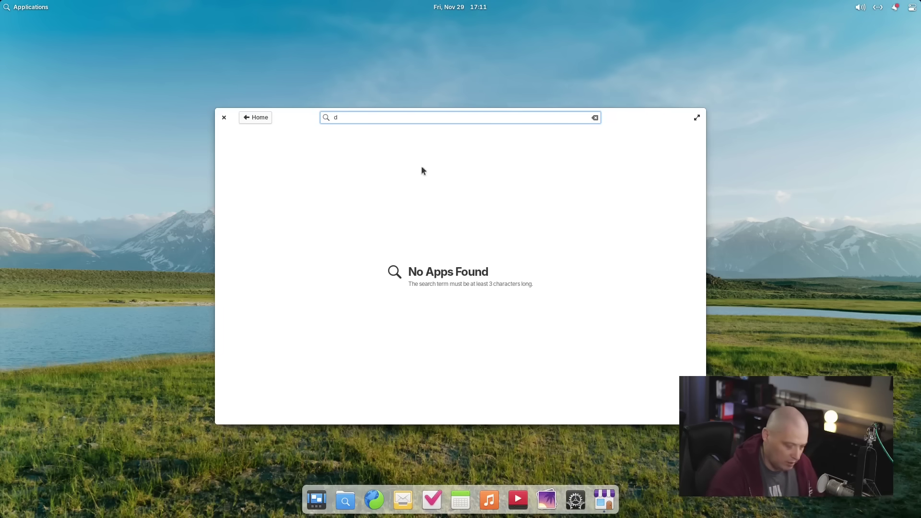
type("isc")
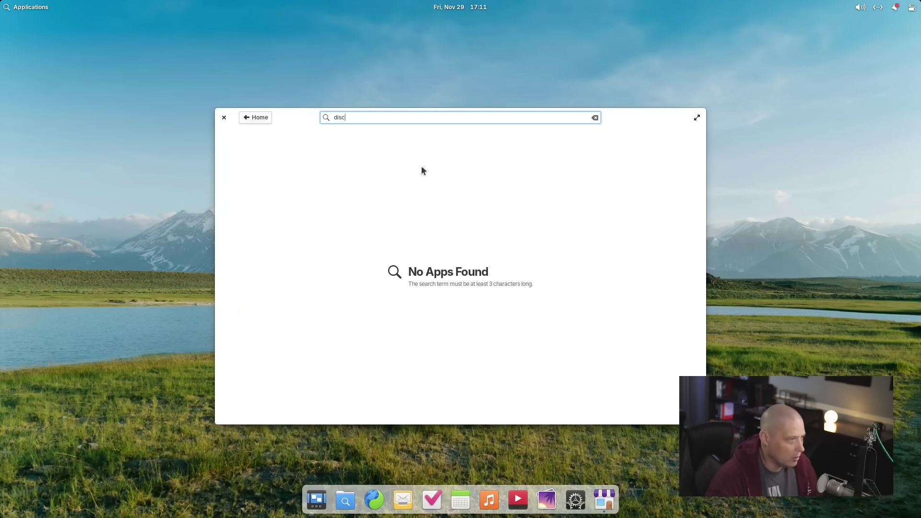
type("ord")
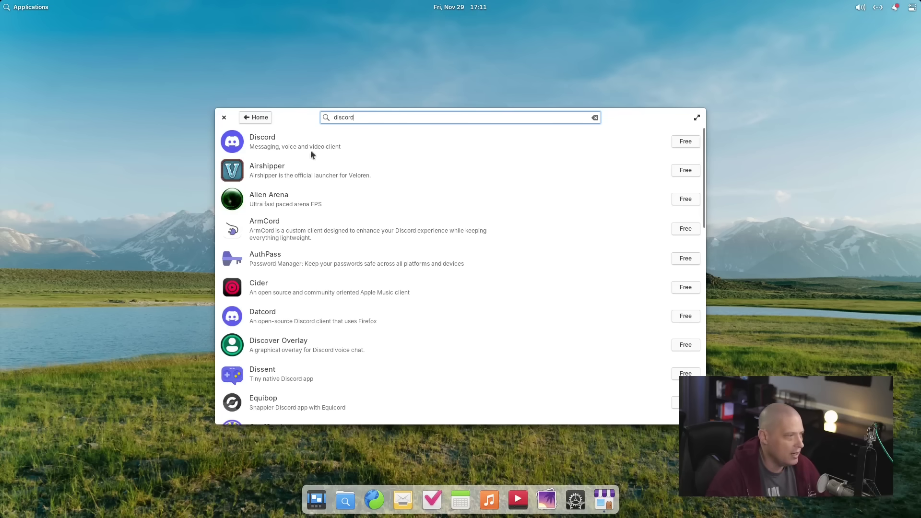
- Open Discord's Flathub store page, look through its details, and install it with Free
left_click(297, 143)
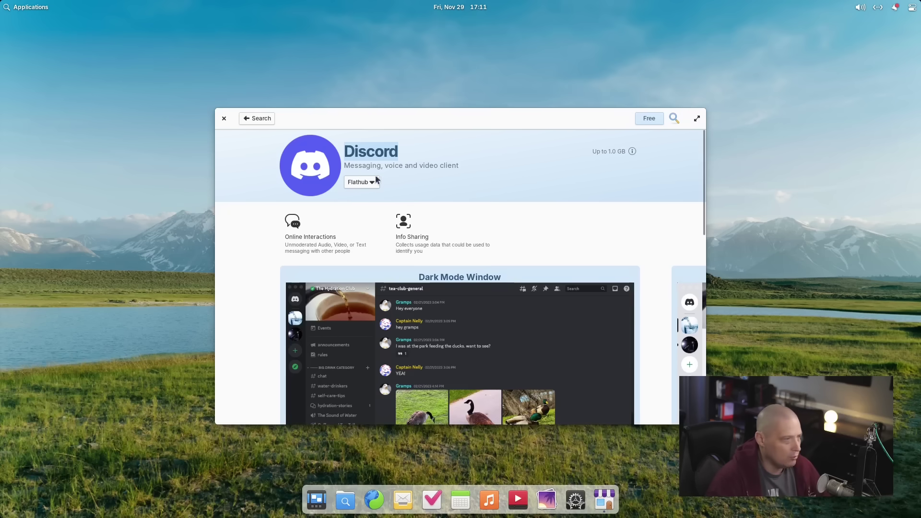
scroll(524, 201, "down", 10)
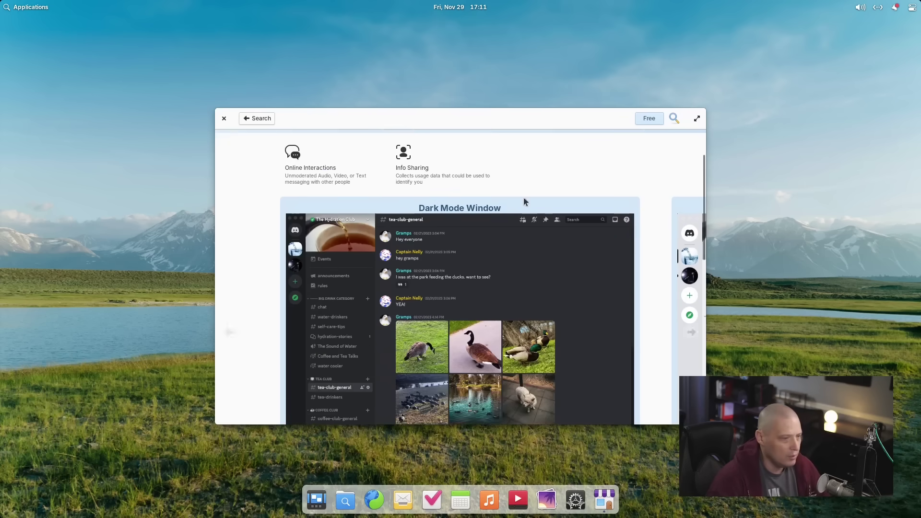
scroll(524, 199, "down", 3)
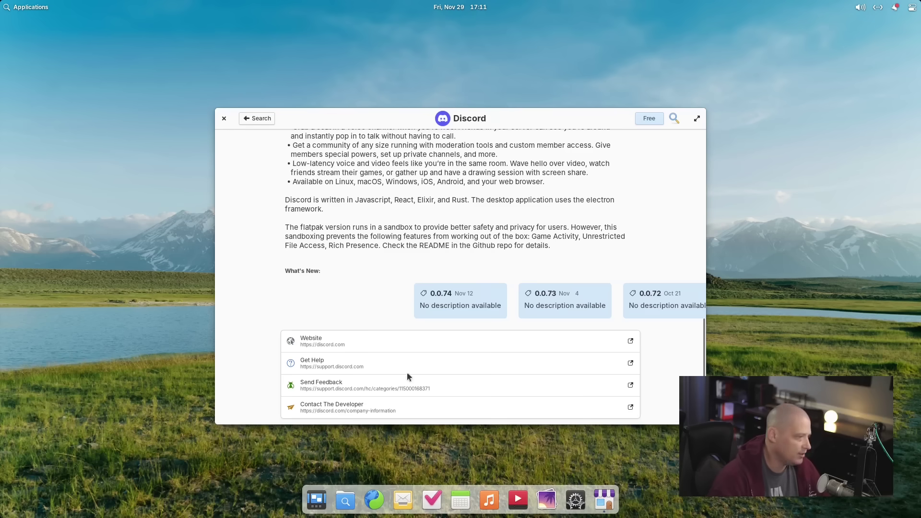
scroll(480, 359, "up", 10)
scroll(511, 352, "up", 3)
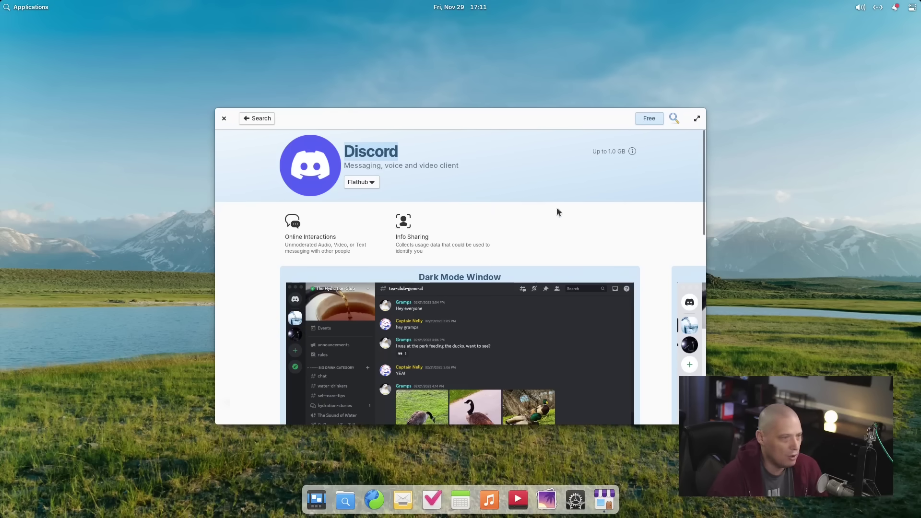
left_click(648, 120)
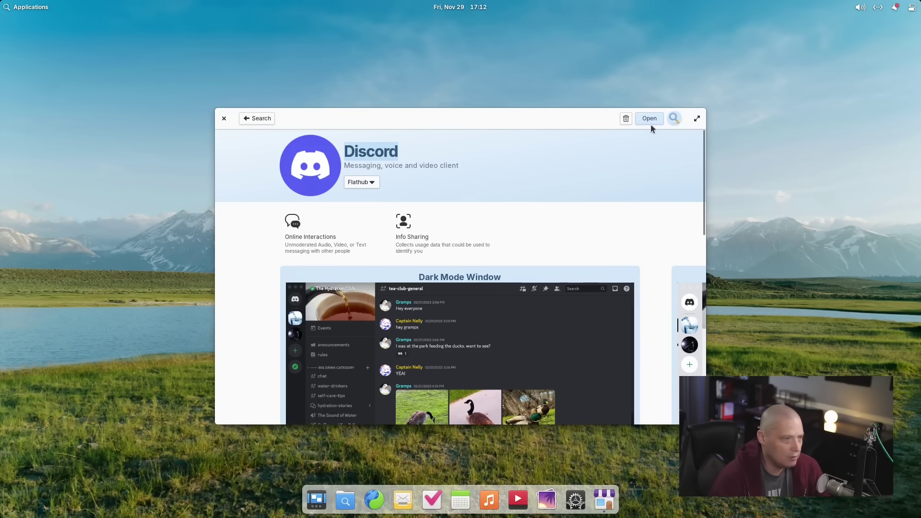
left_click(649, 119)
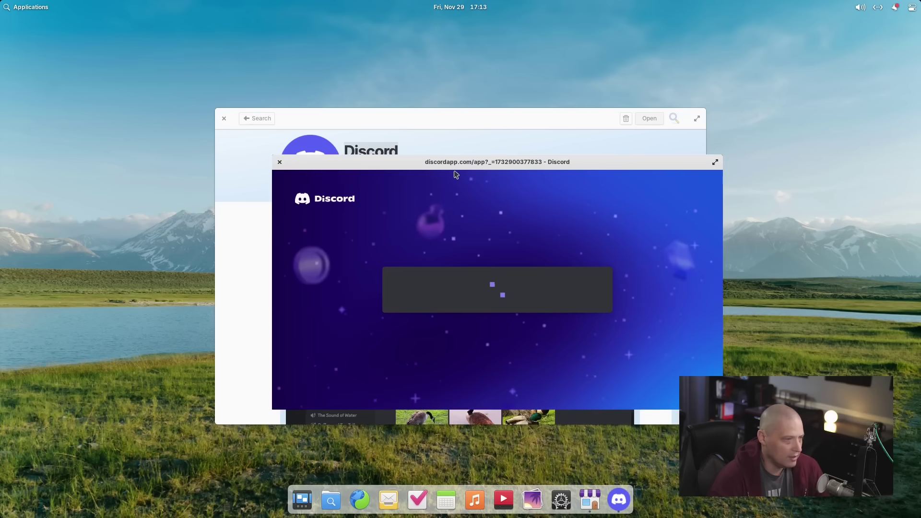
left_click(279, 162)
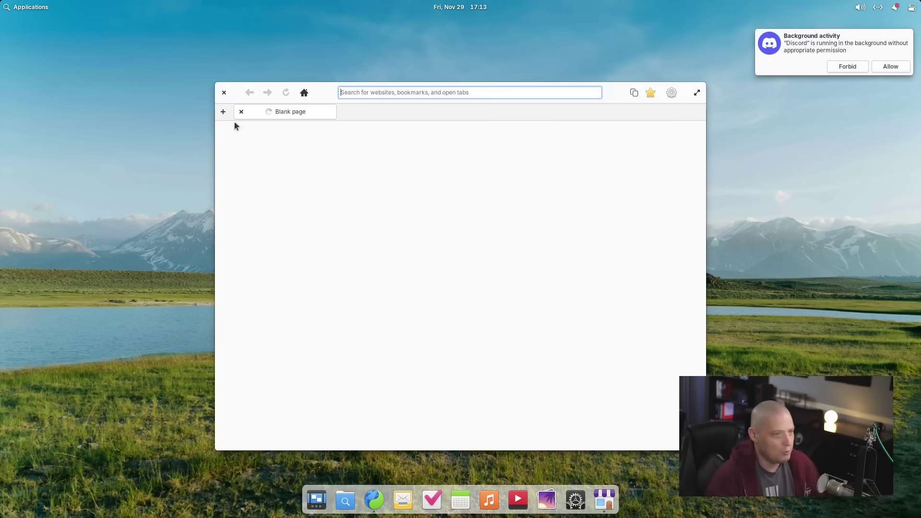
left_click(225, 93)
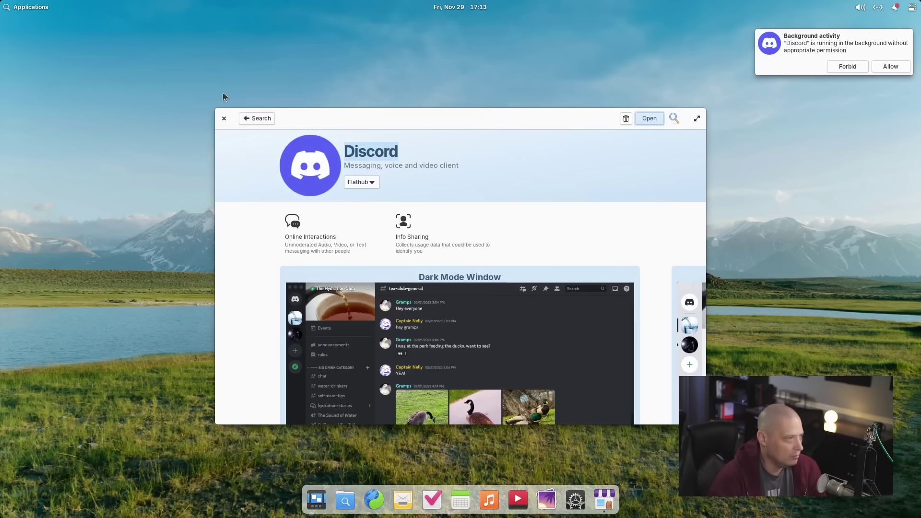
- Close AppCenter and allow Discord's Background activity request from the notifications list
left_click(223, 119)
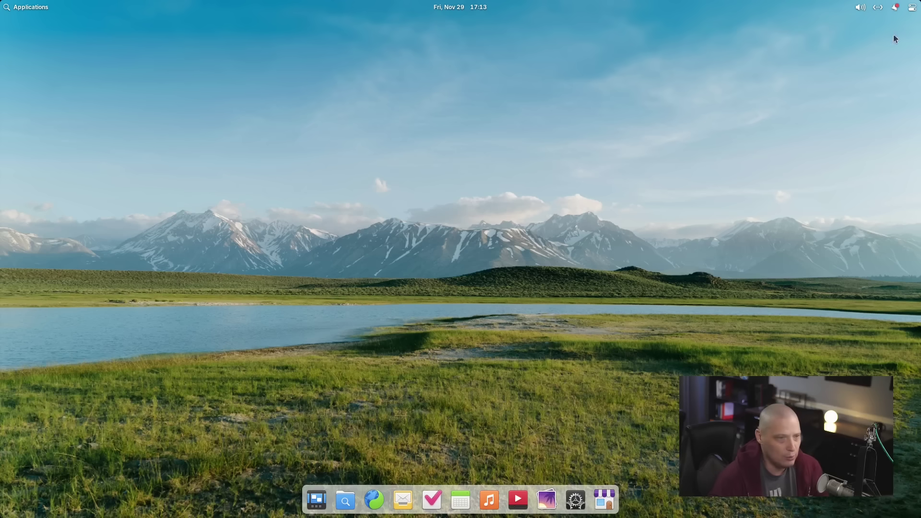
left_click(895, 8)
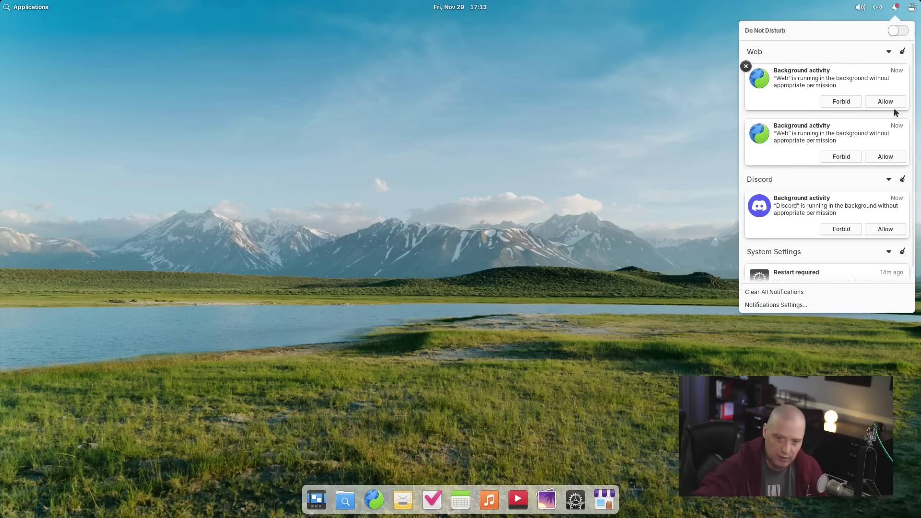
scroll(840, 199, "down", 1)
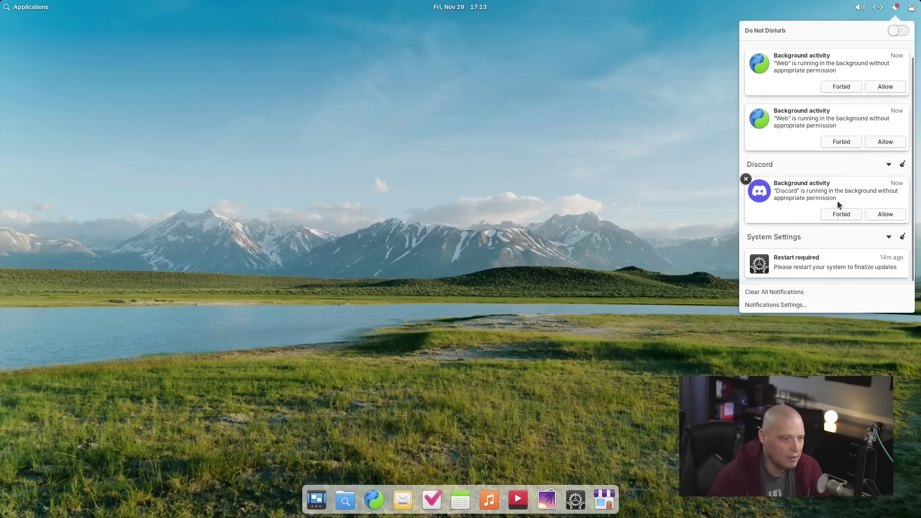
scroll(840, 201, "up", 1)
scroll(854, 208, "down", 1)
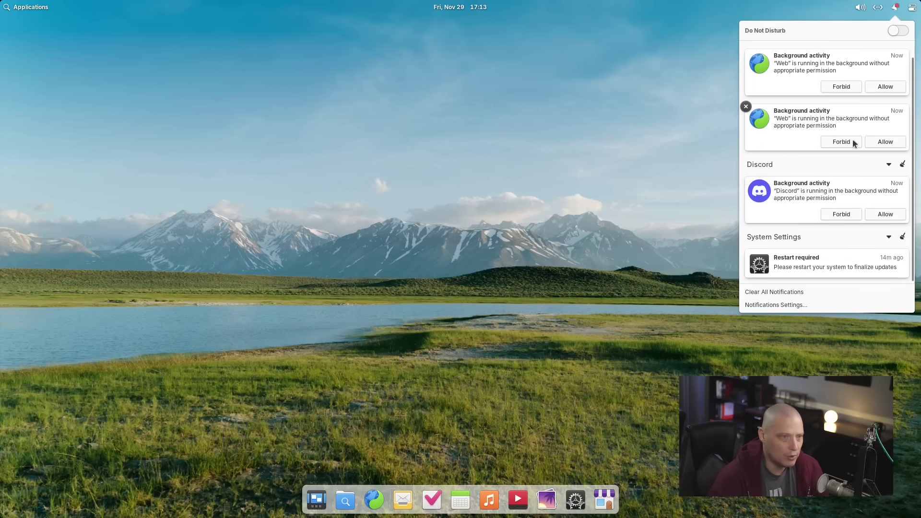
left_click(885, 215)
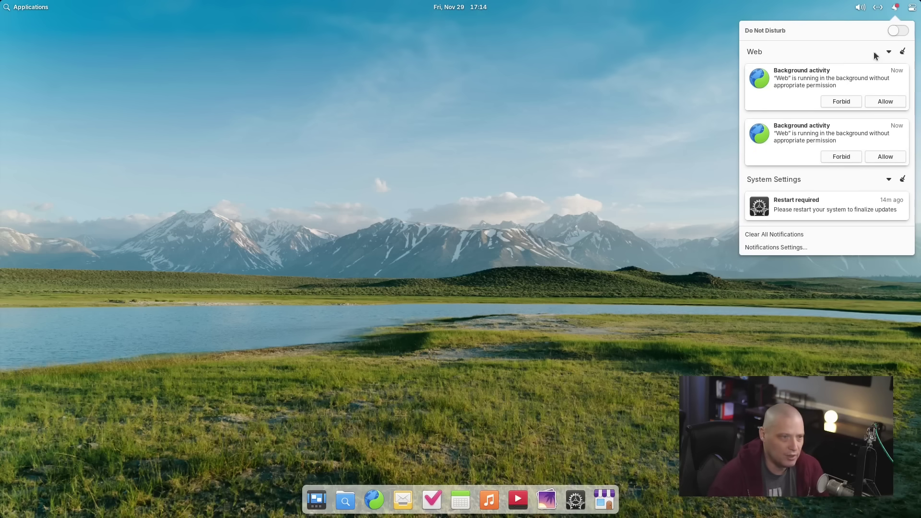
- Dismiss the notifications and bring up the Applications menu with Super, now listing Discord
left_click(719, 153)
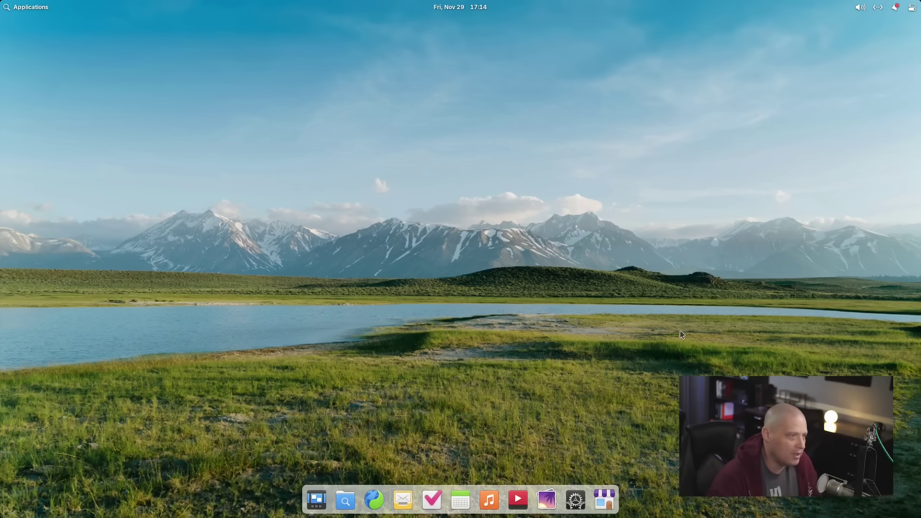
key("super")
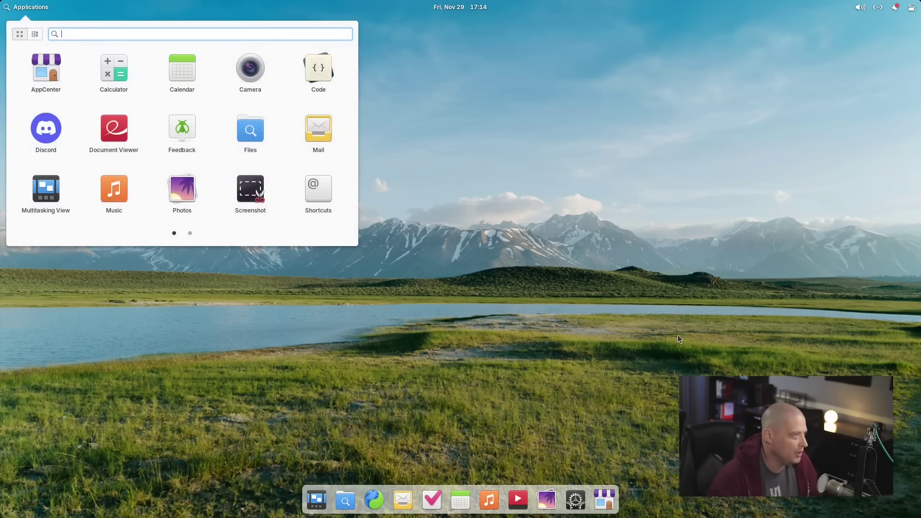
left_click(320, 294)
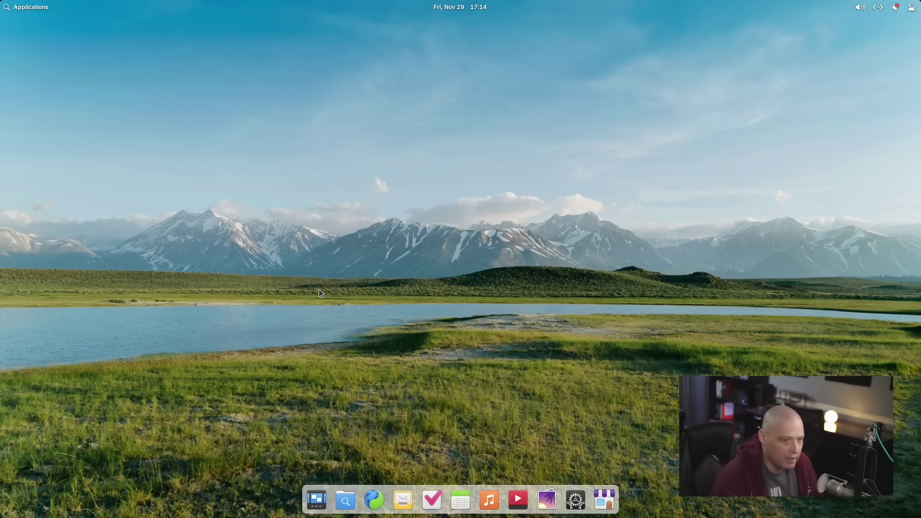
key("super")
left_click(320, 294)
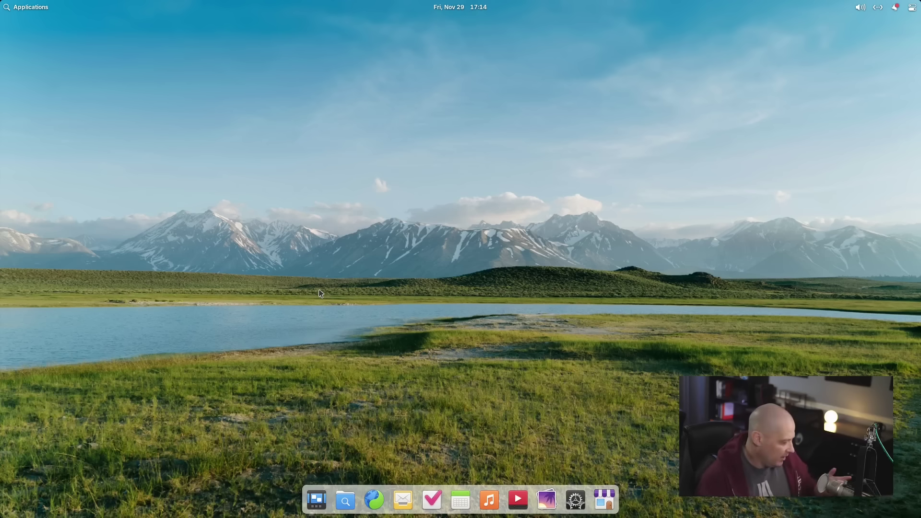
key("super")
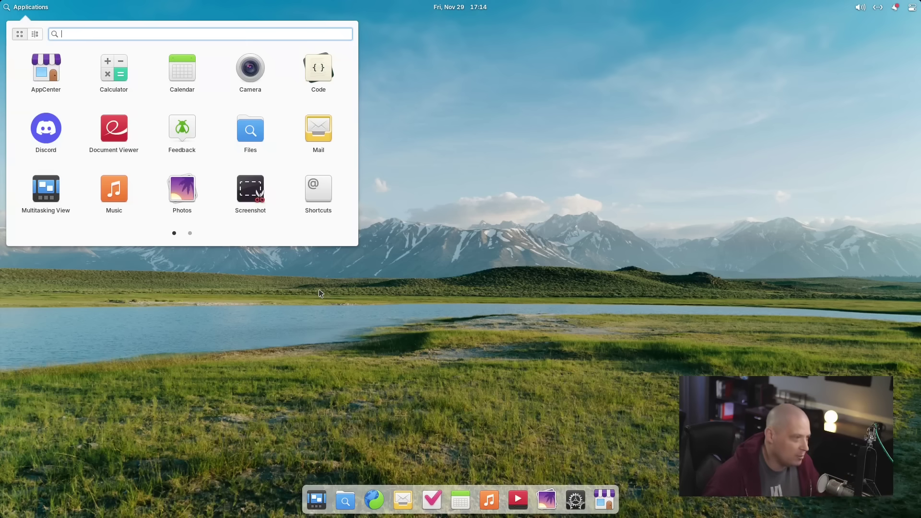
- In Keyboard settings, change the ⌘ key behavior to Shortcut Overlay and test it with Super
left_click(288, 274)
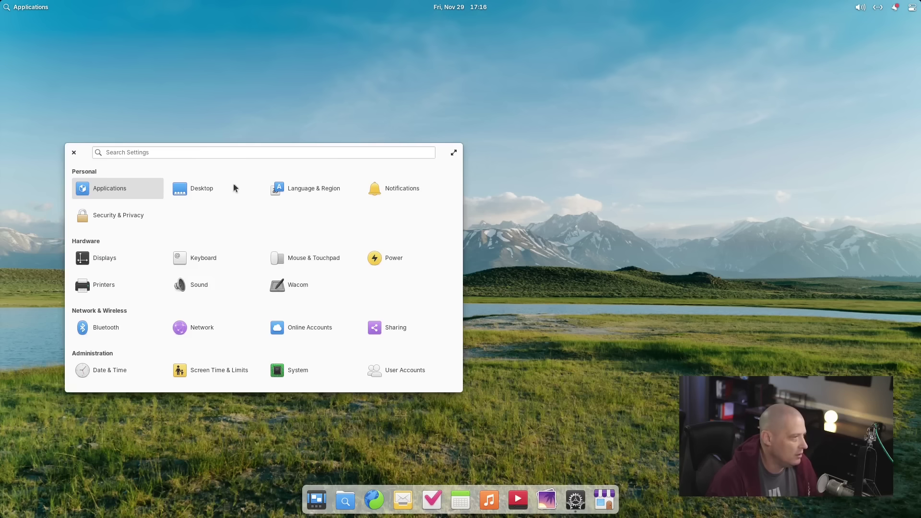
key("super")
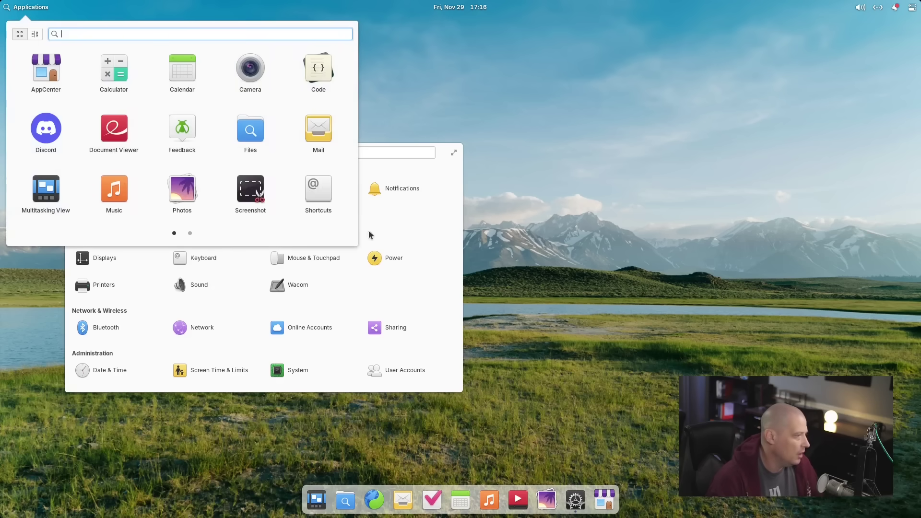
key("Escape")
left_click(207, 263)
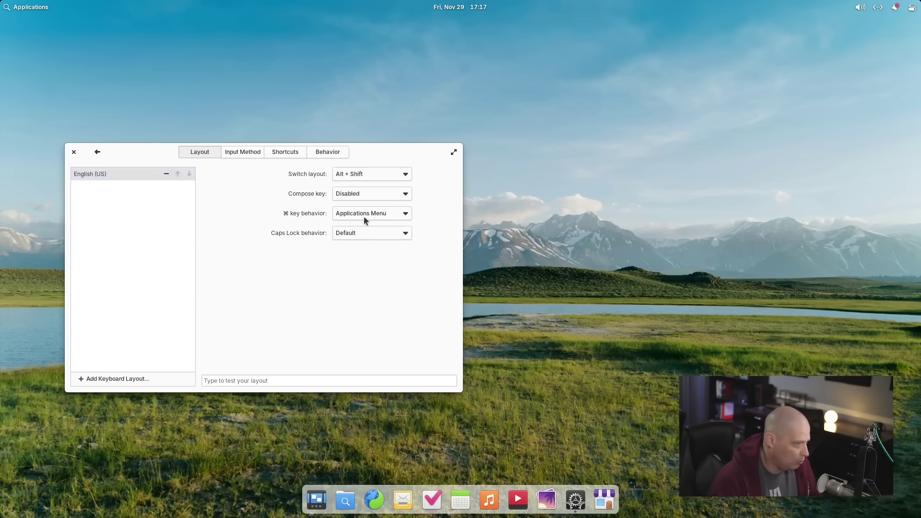
key("super")
key("super")
left_click(405, 214)
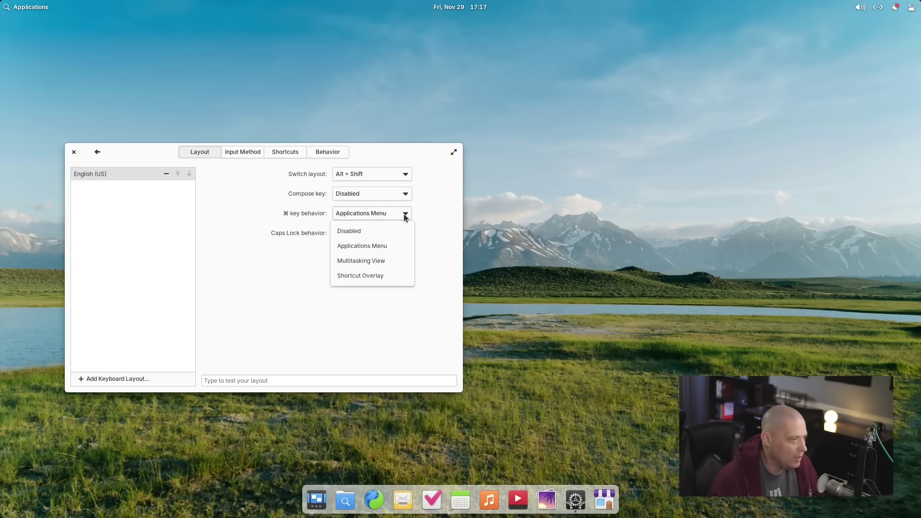
left_click(387, 276)
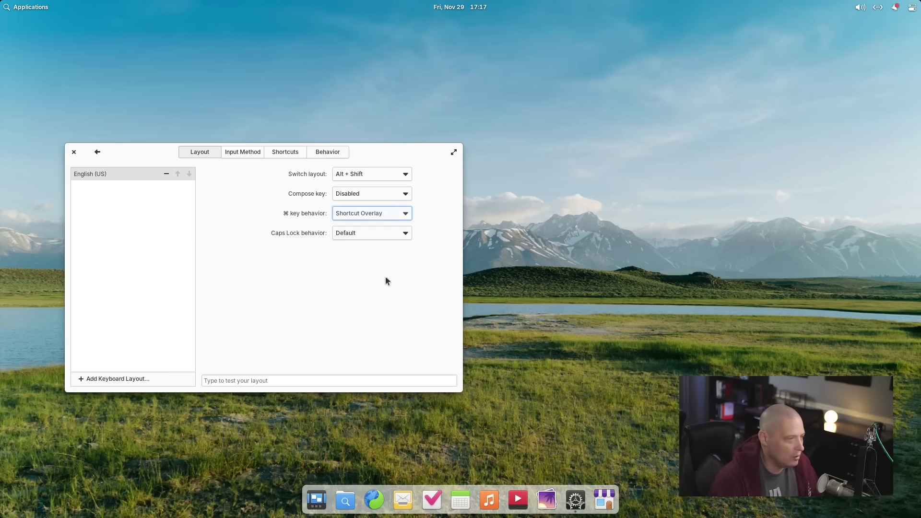
key("super")
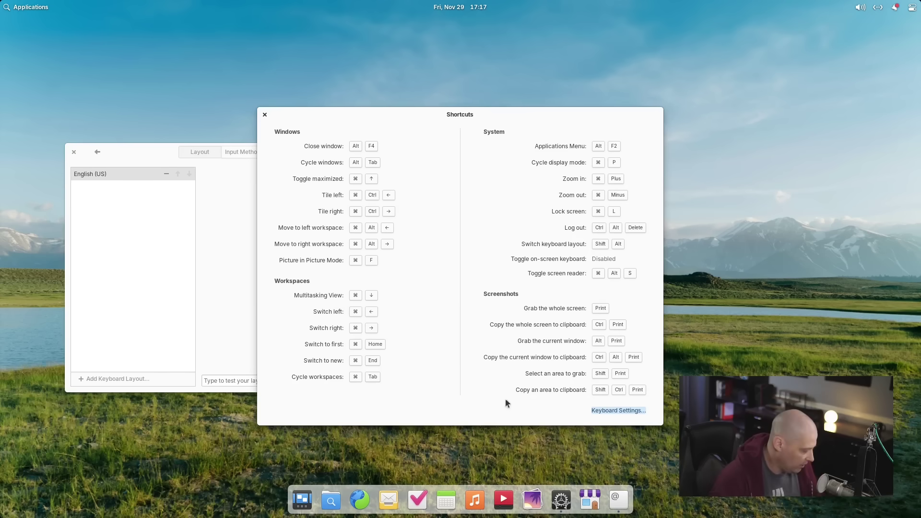
key("super")
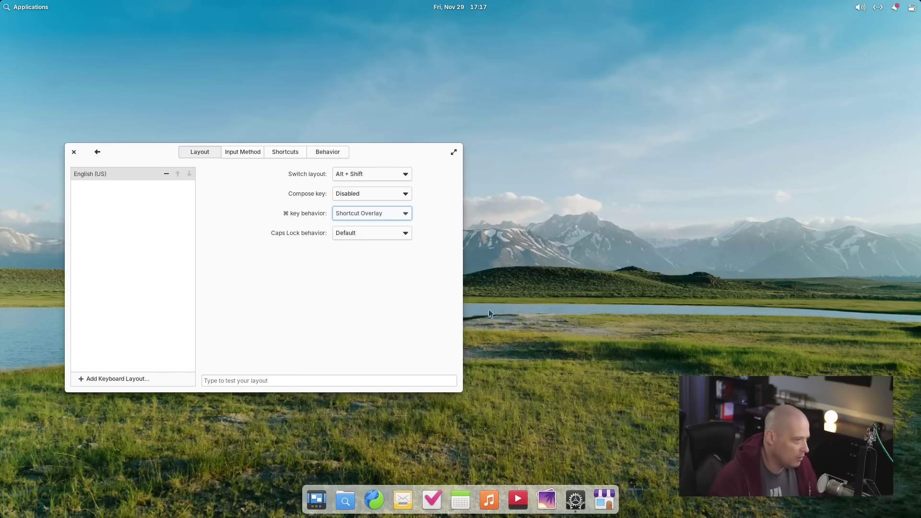
- Restore the ⌘ key to Applications Menu and give window Close the shortcut Super+Shift+C, testing it
left_click(397, 217)
left_click(385, 245)
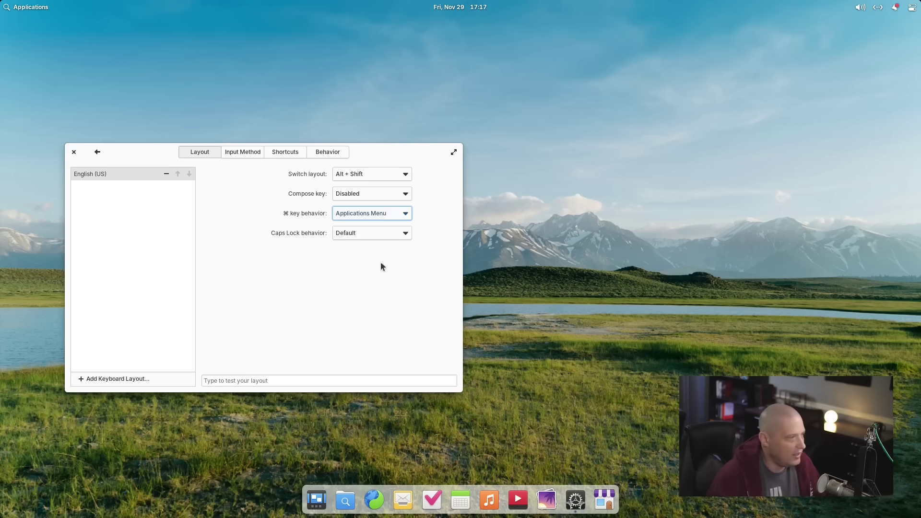
left_click(282, 151)
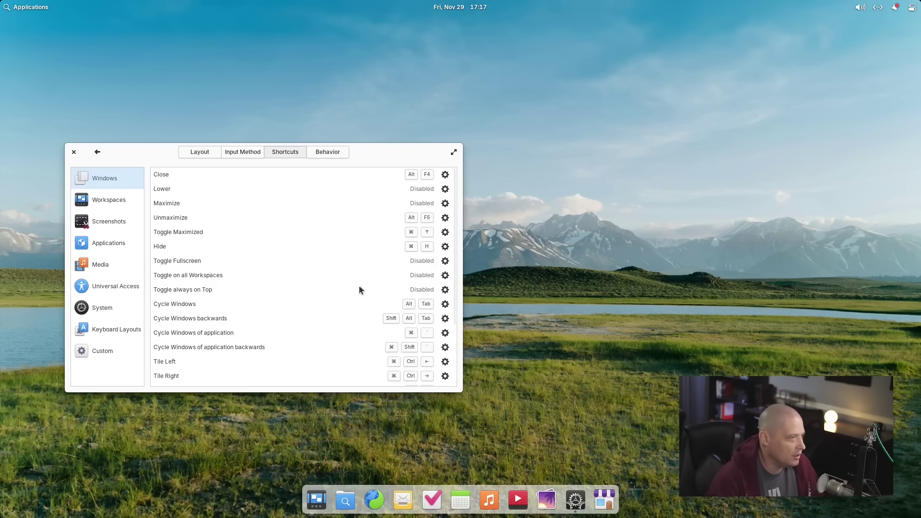
left_click(446, 176)
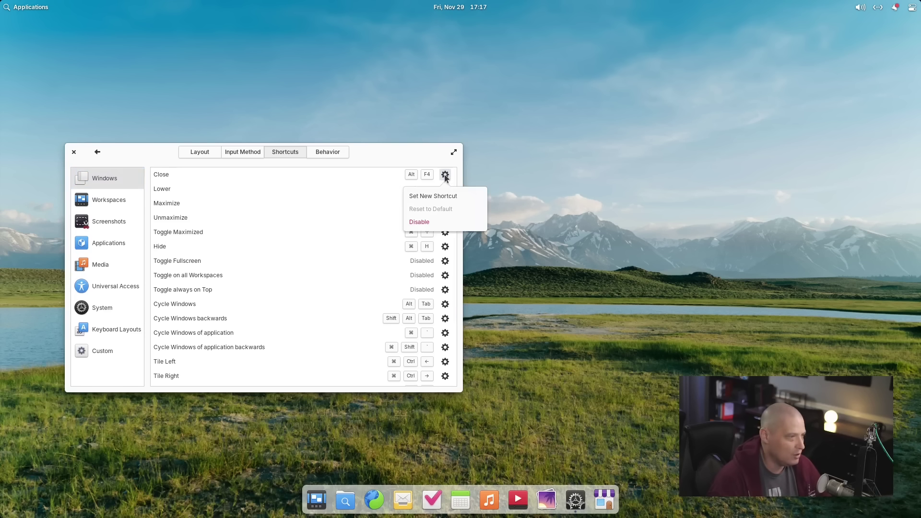
left_click(454, 198)
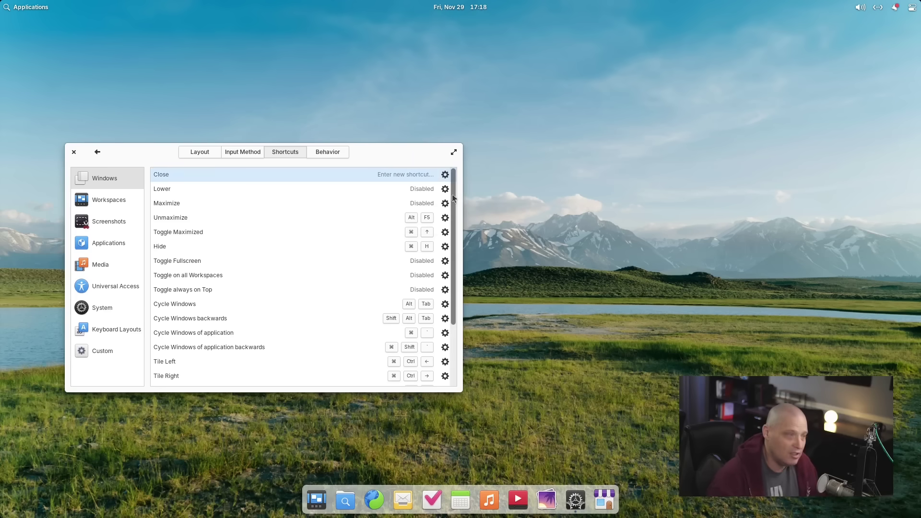
key("super+shift+c")
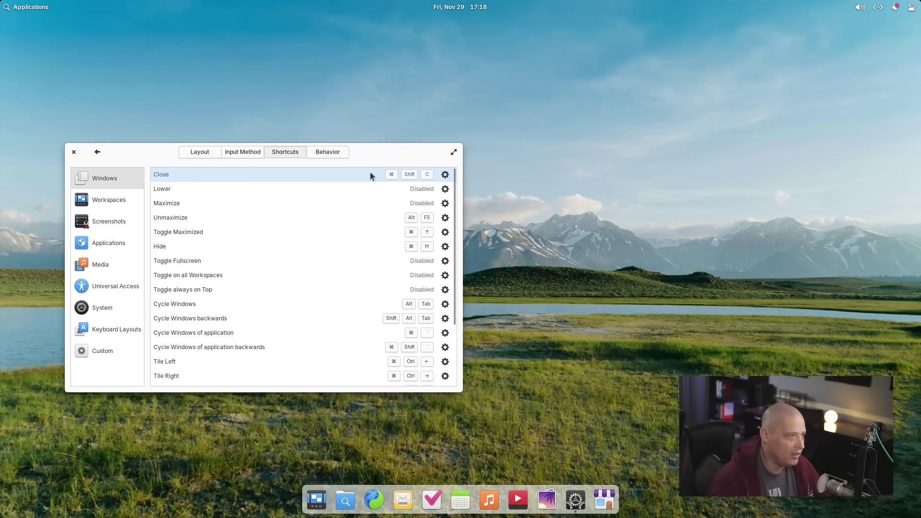
key("super+shift+c")
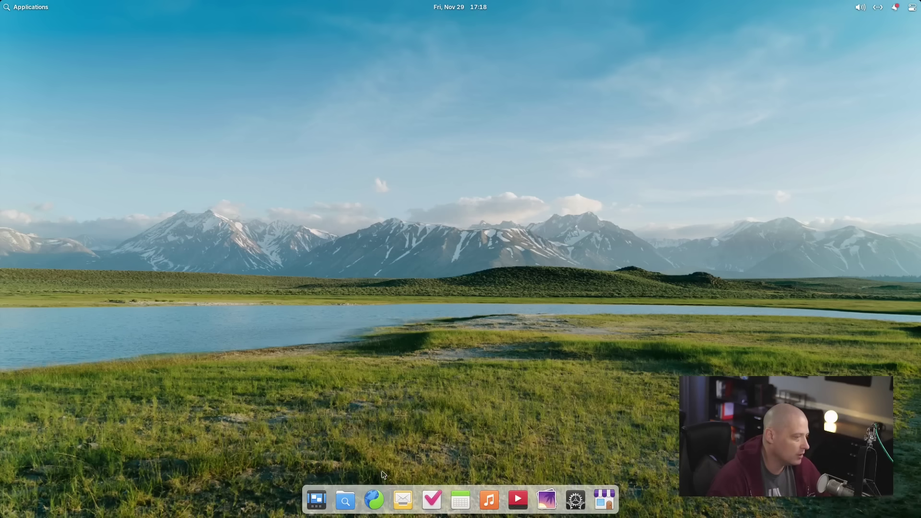
- Open two Files windows, one showing Pictures, then launch Calendar and Music
left_click(316, 501)
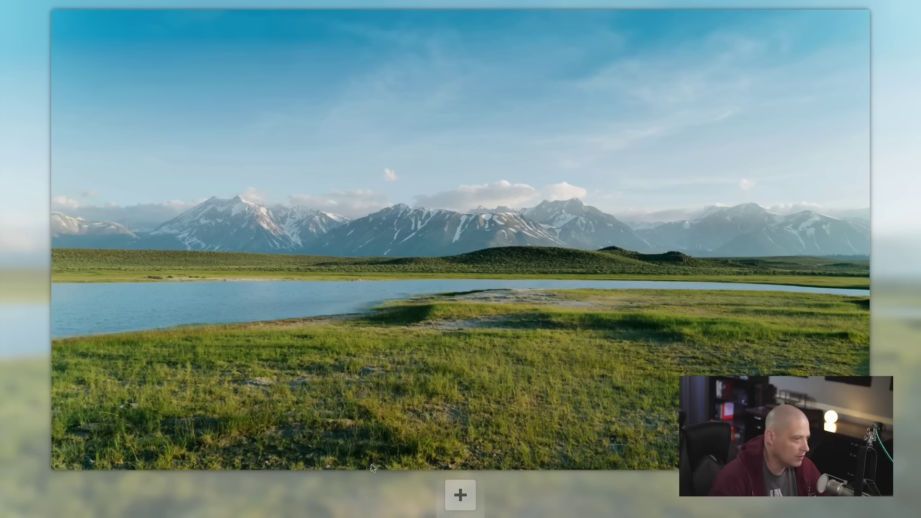
left_click(530, 434)
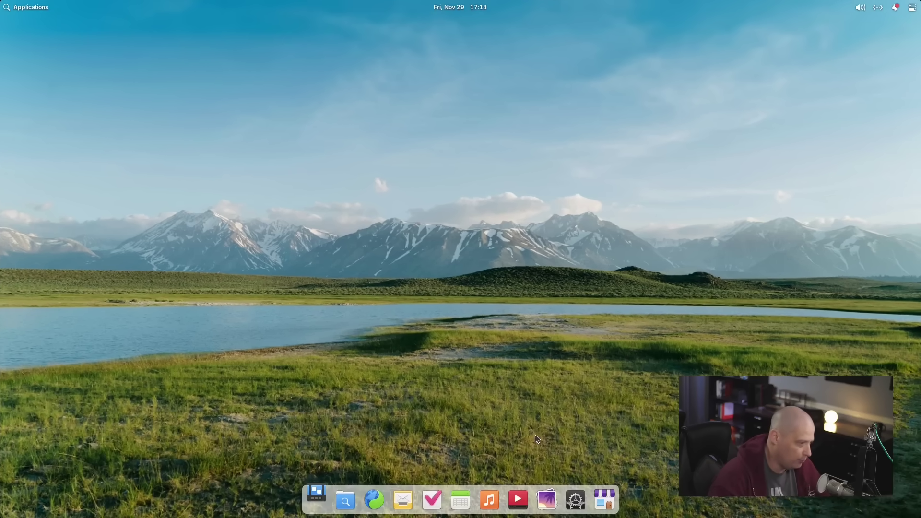
left_click(347, 501)
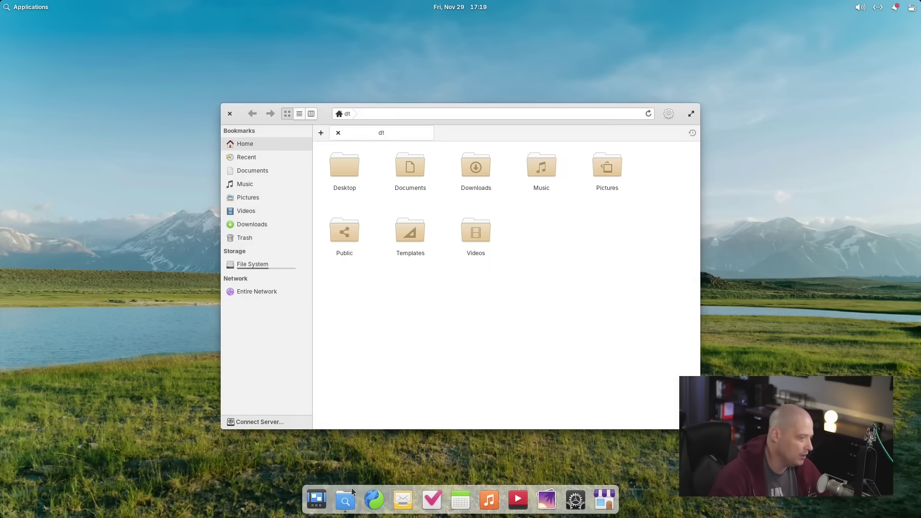
right_click(350, 497)
left_click(327, 438)
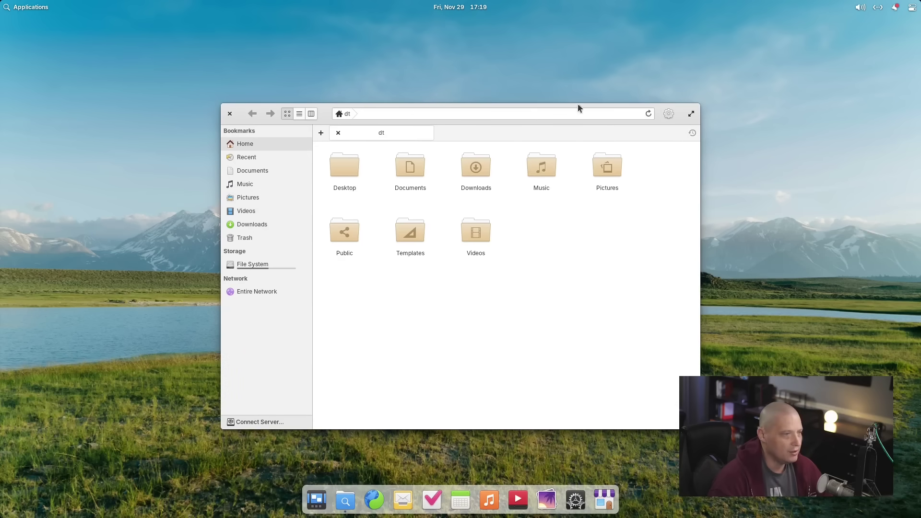
left_click_drag(579, 108, 416, 52)
left_click(452, 113)
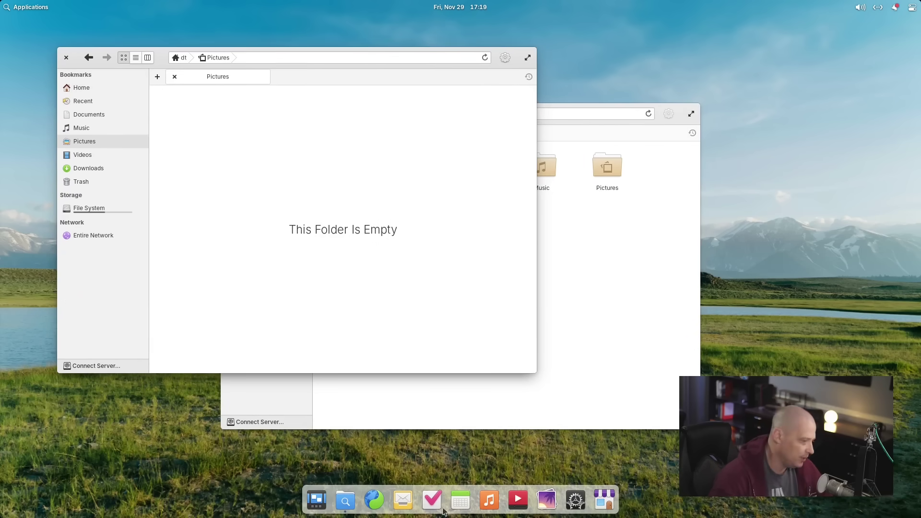
left_click(460, 499)
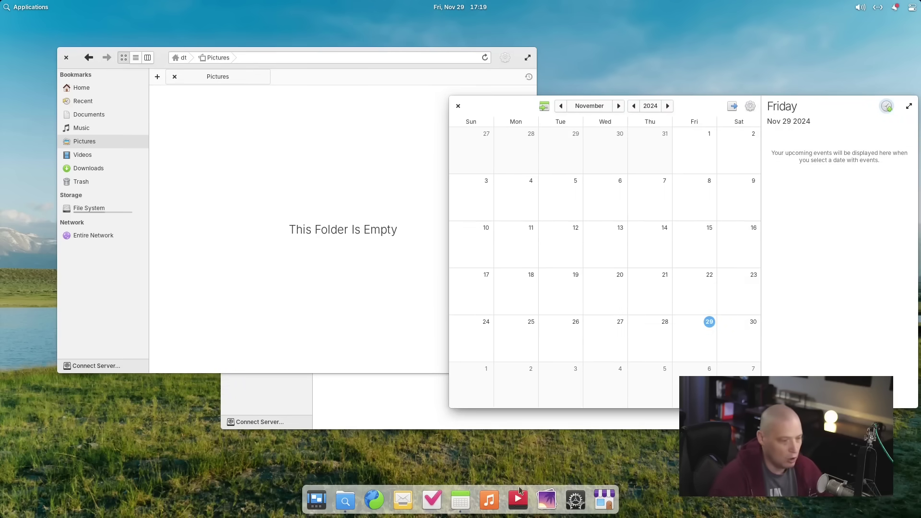
left_click(489, 499)
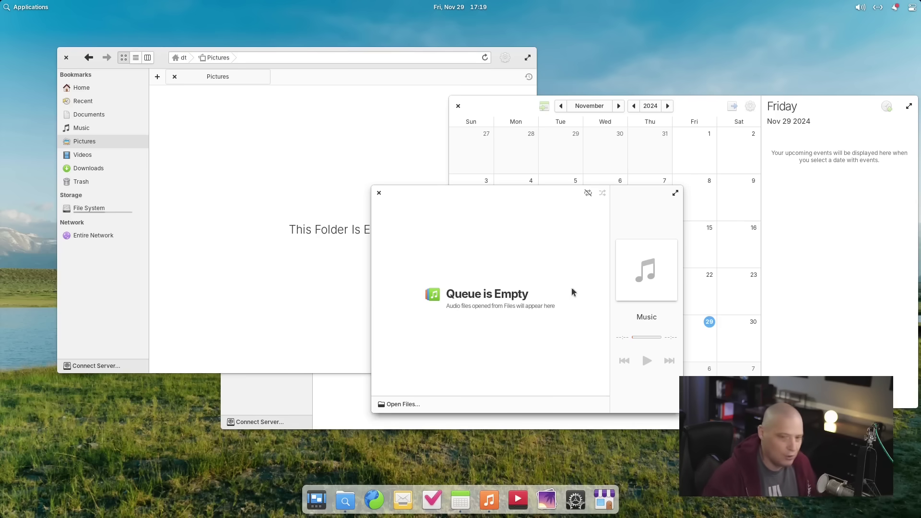
- Cycle through windows with Alt+Tab, then pick the home-folder Files window from the dock's window spread
key("alt+Tab")
key("alt+Tab")
key("alt+Tab")
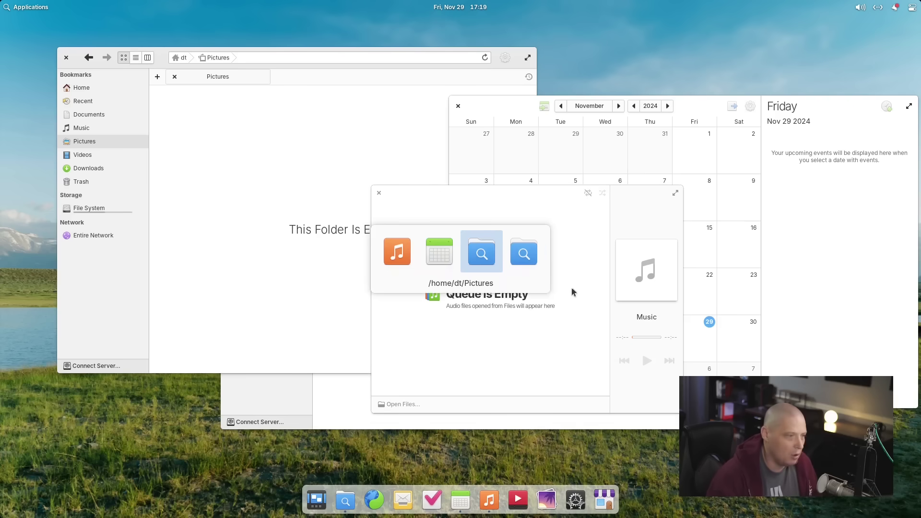
key("alt+Tab")
key("alt+Tab")
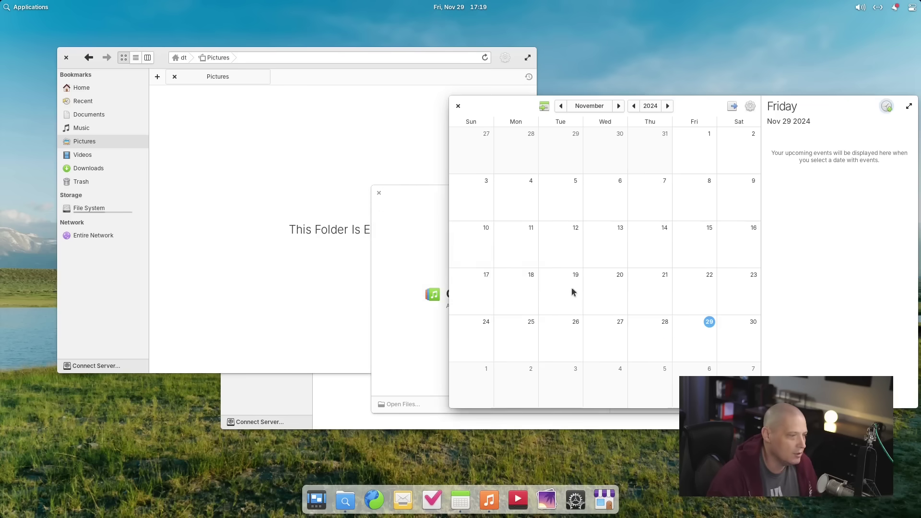
key("alt+Tab")
key("alt+Tab")
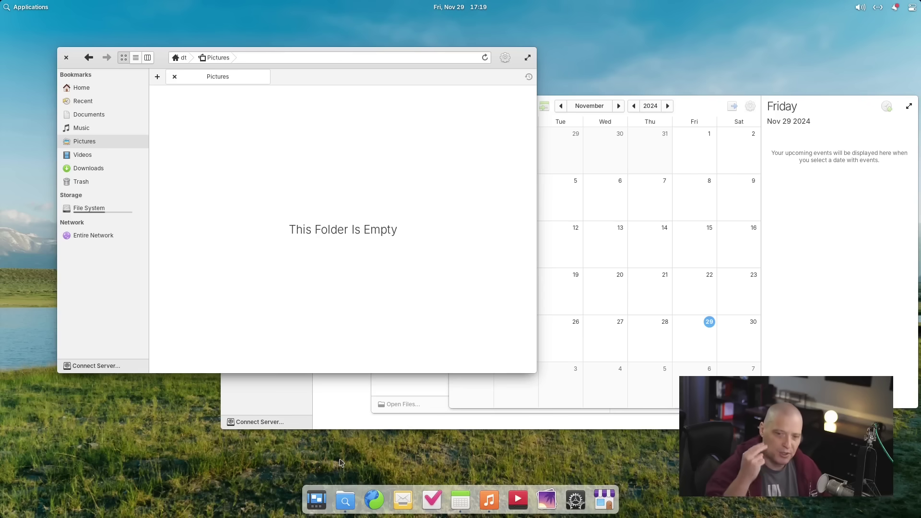
left_click(345, 502)
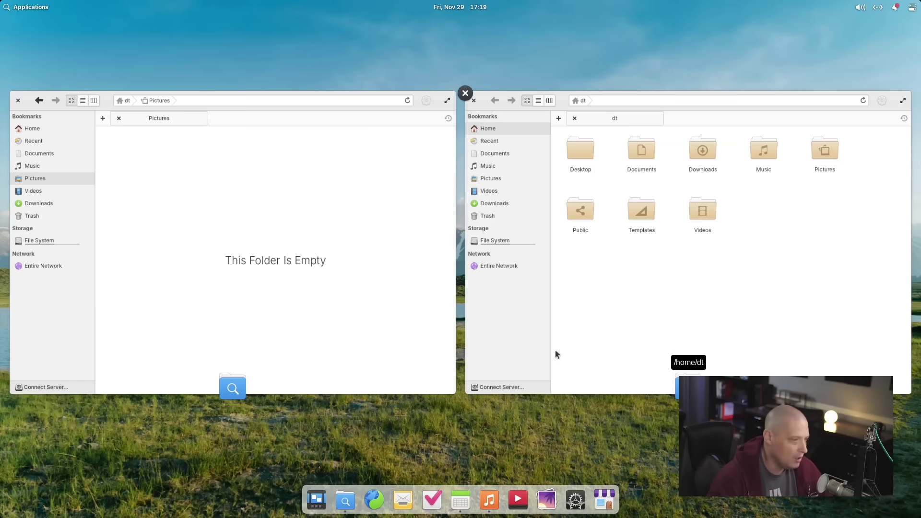
left_click(617, 288)
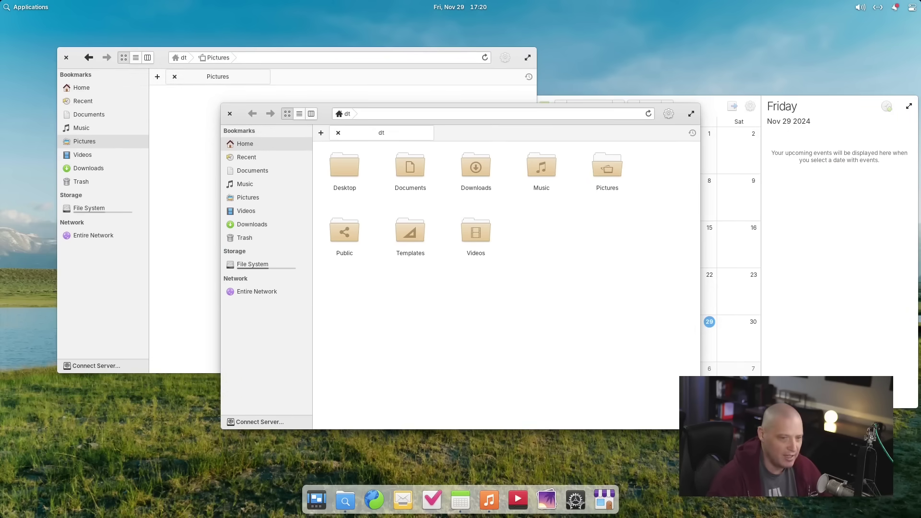
- Turn on Dark Mode from the quick-settings indicator
left_click(912, 8)
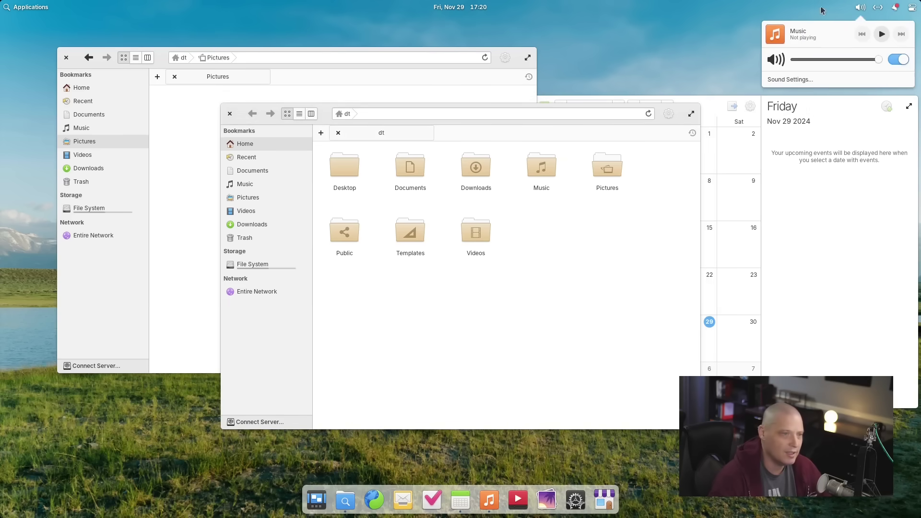
mouse_move(900, 7)
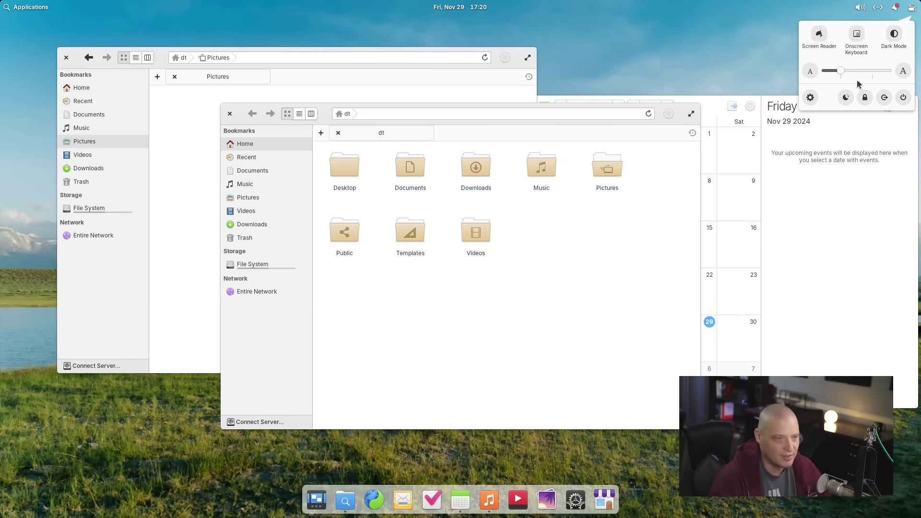
left_click(894, 34)
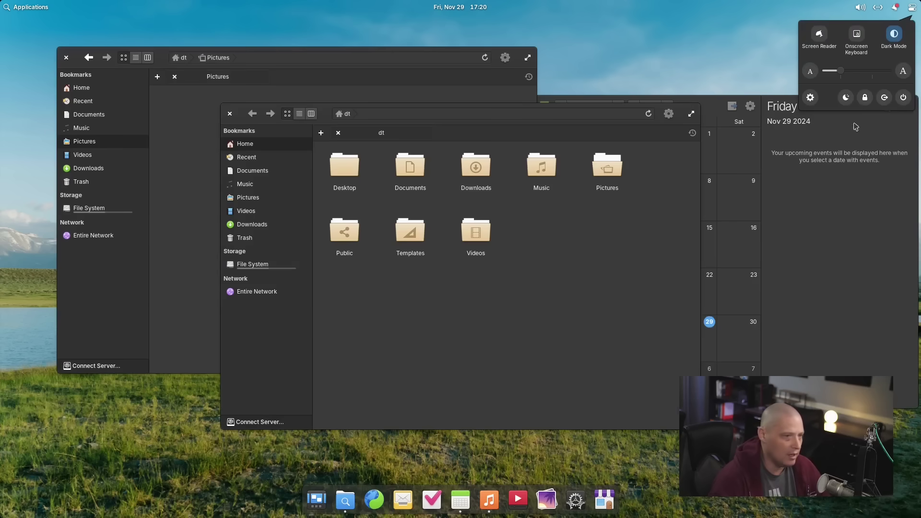
left_click(854, 214)
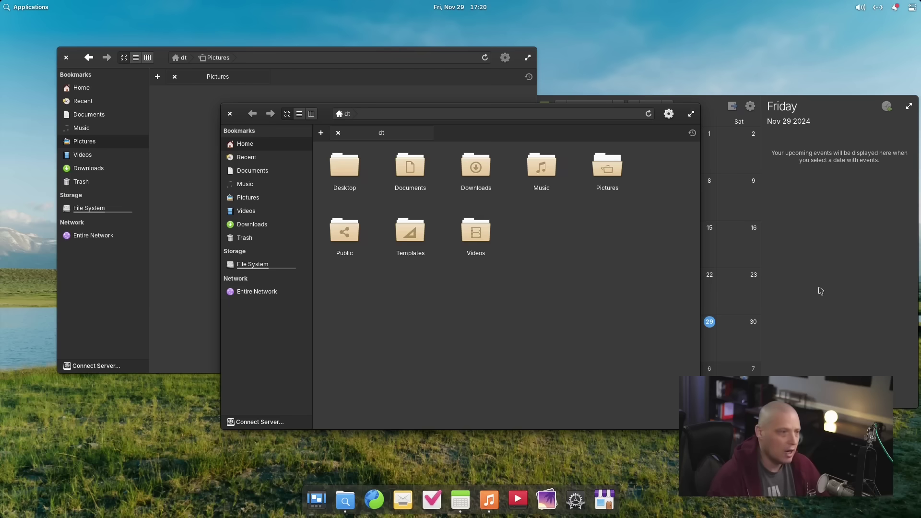
- Close both Files windows, Calendar and Music
left_click(229, 114)
left_click(67, 57)
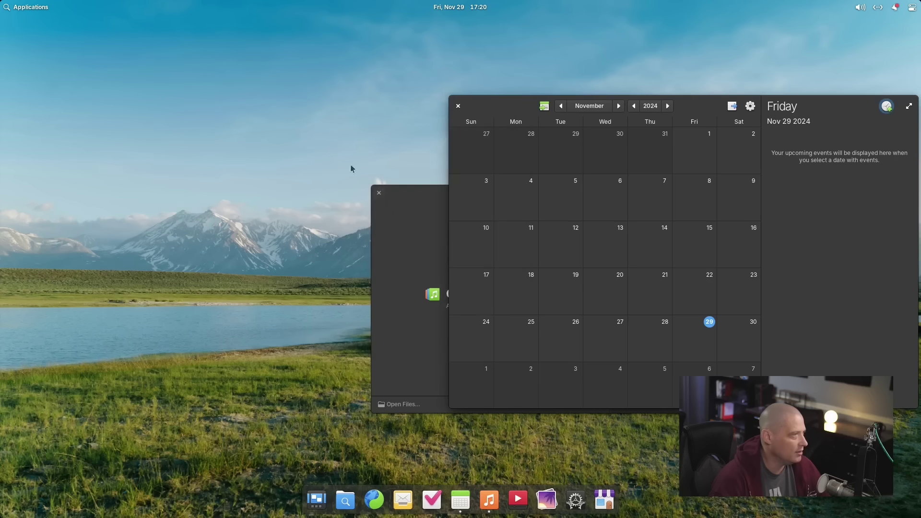
left_click(458, 106)
left_click(379, 192)
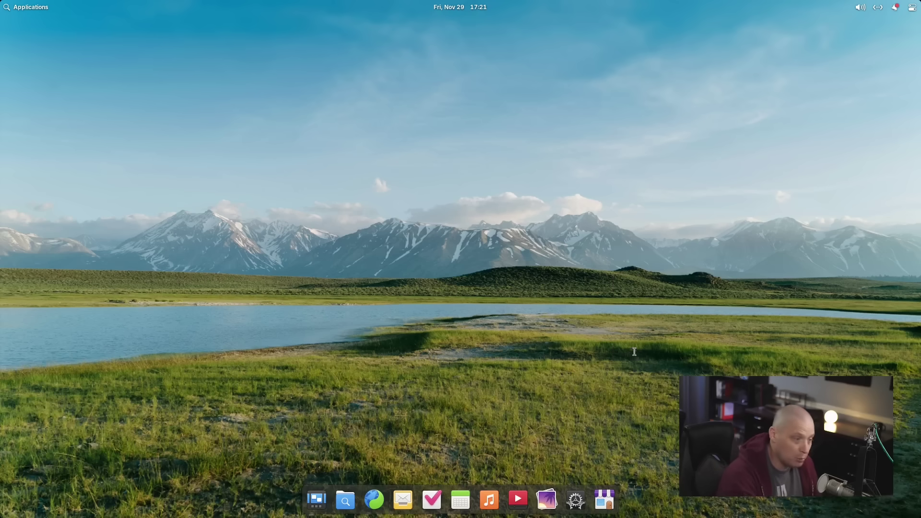
- Open a new terminal window, maximize it and enlarge its text
key("super+t")
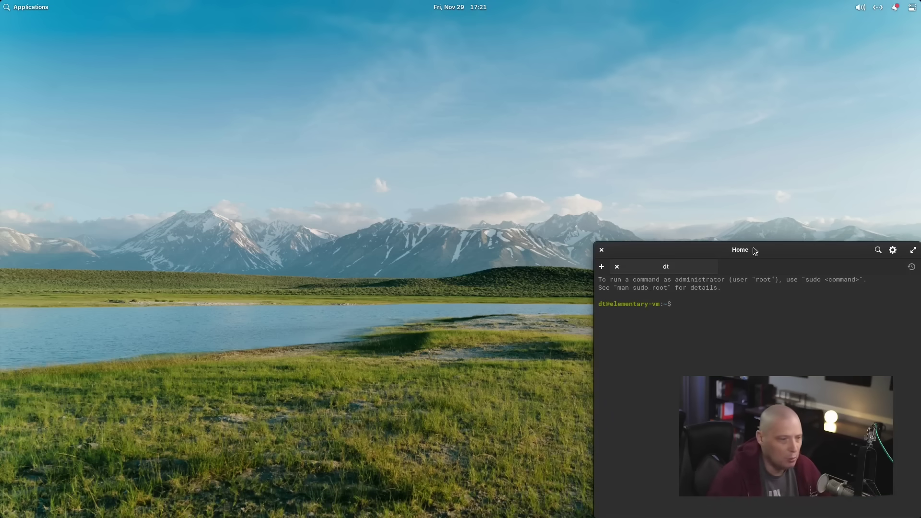
double_click(755, 250)
key("ctrl+plus")
key("ctrl+plus")
key("ctrl+plus")
key("ctrl+plus")
key("ctrl+plus")
key("ctrl+plus")
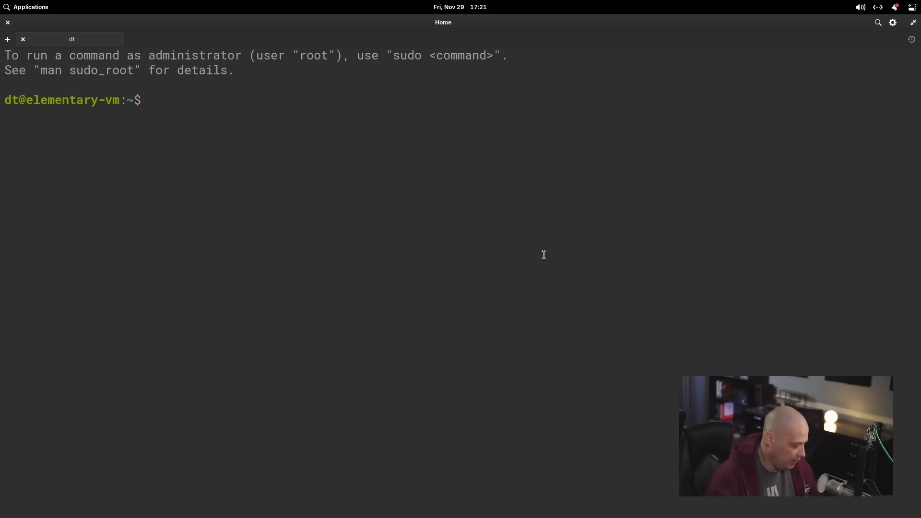
- Check the kernel version with uname -r (6.8.0-49-generic), then launch htop
type("unaem")
key("BackSpace")
key("BackSpace")
key("BackSpace")
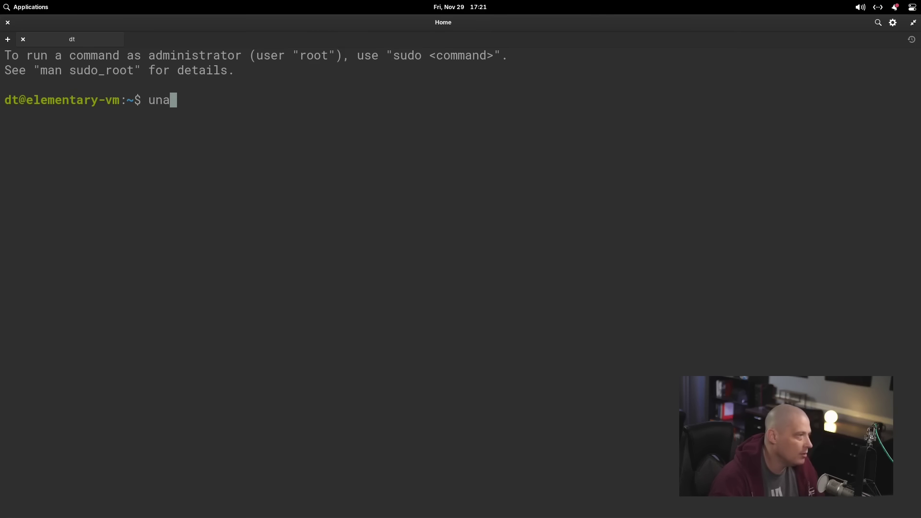
type("me -r")
key("Return")
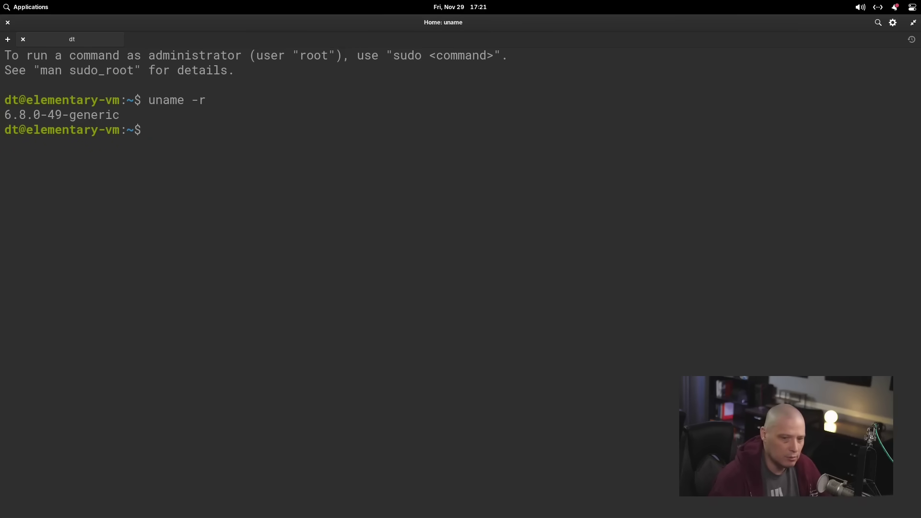
type("htop")
key("Return")
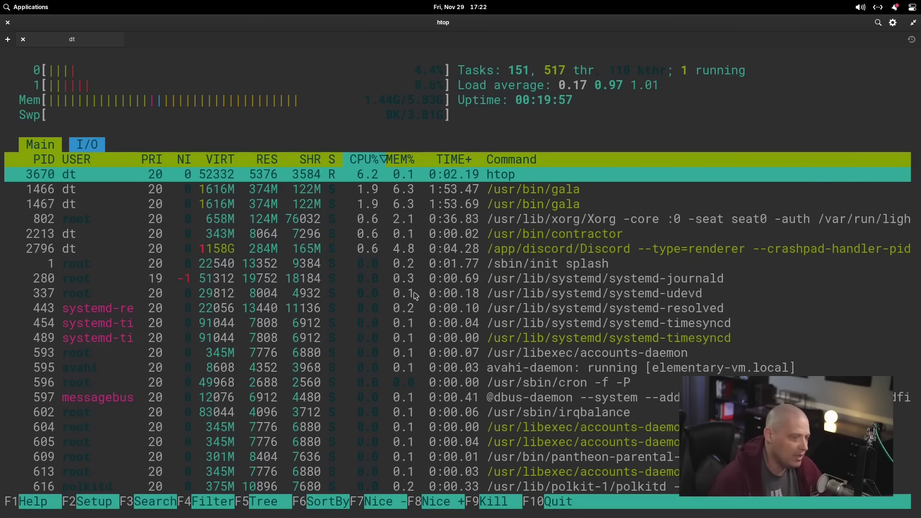
- Quit htop after reviewing the processes, returning to the shell prompt
key("q")
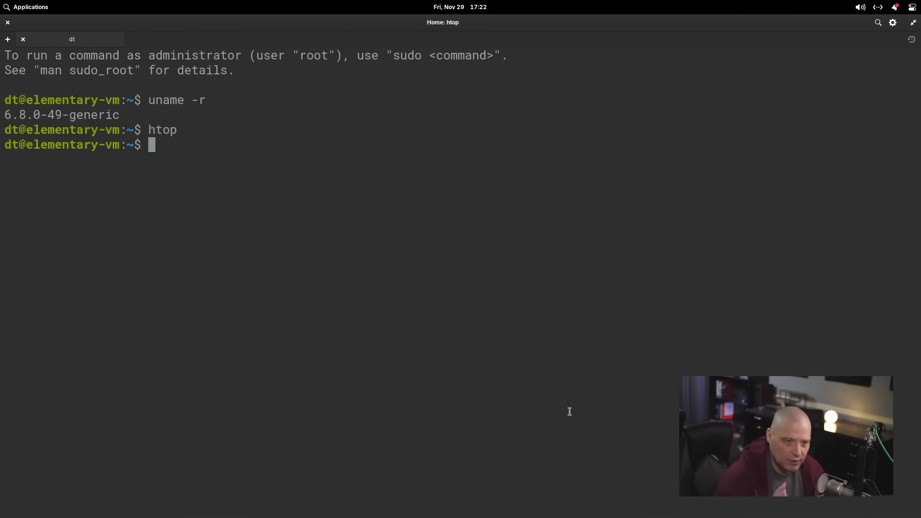
- Print $XDG_SESSION_TYPE and highlight its x11 result
type("echo")
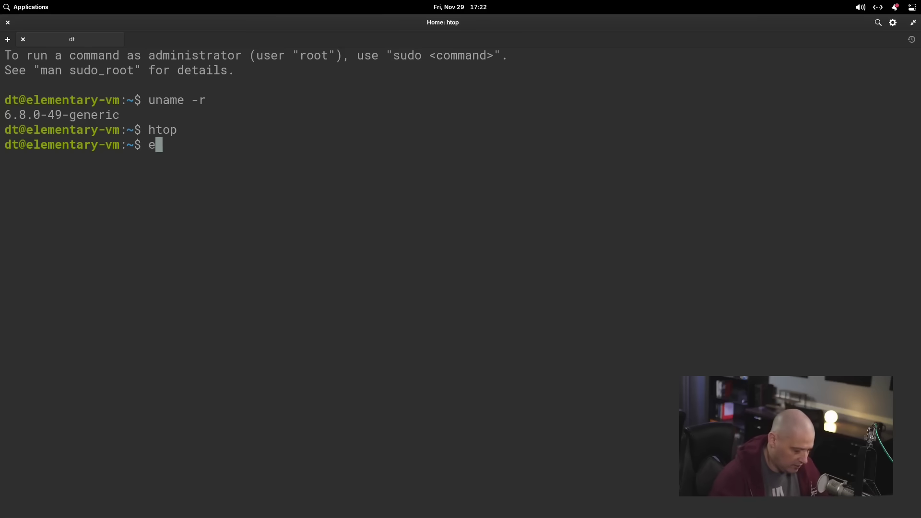
key("BackSpace")
key("BackSpace")
type("ho ")
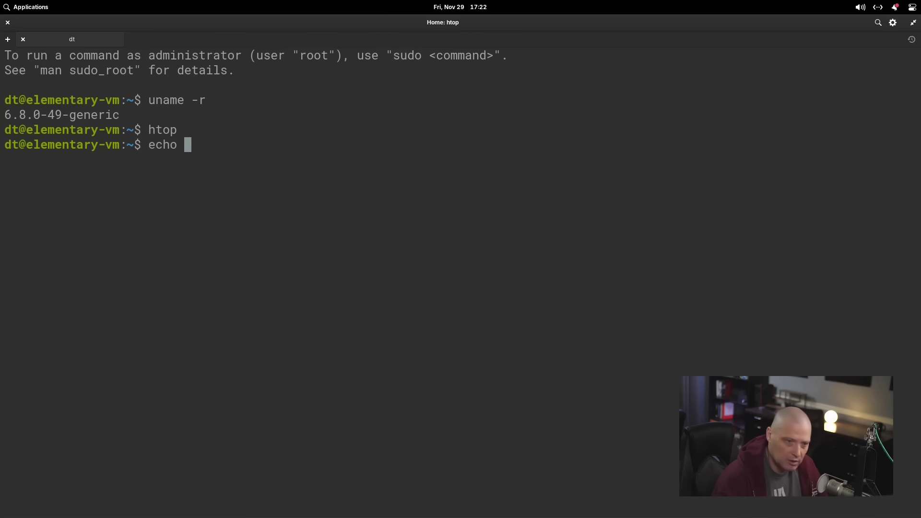
type("$XD")
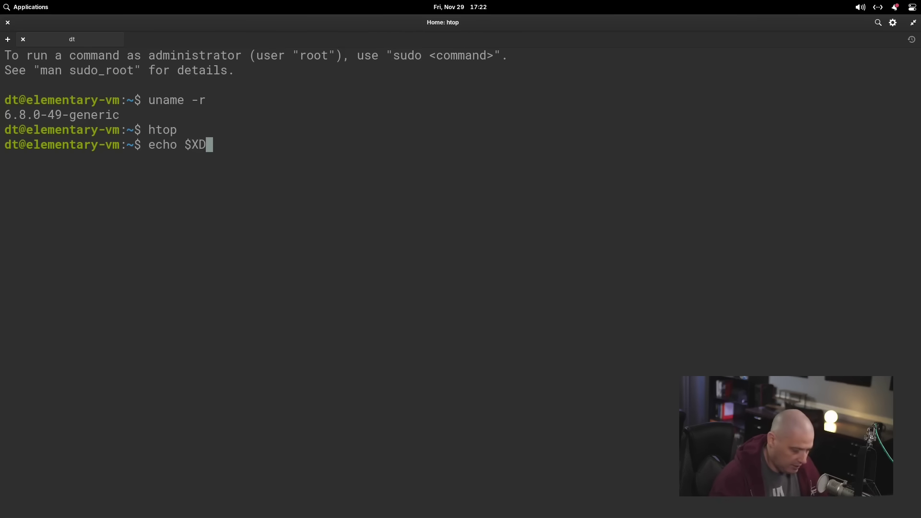
type("G_SEE")
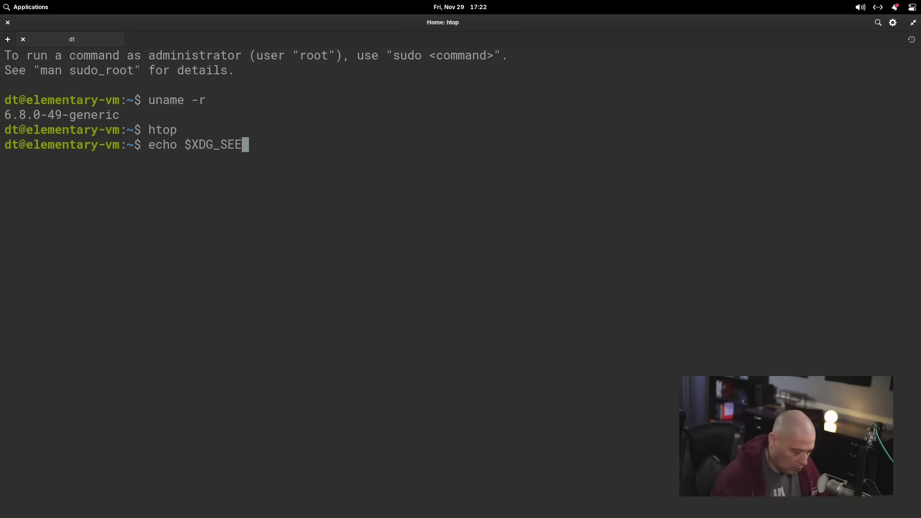
key("BackSpace")
type("SSION")
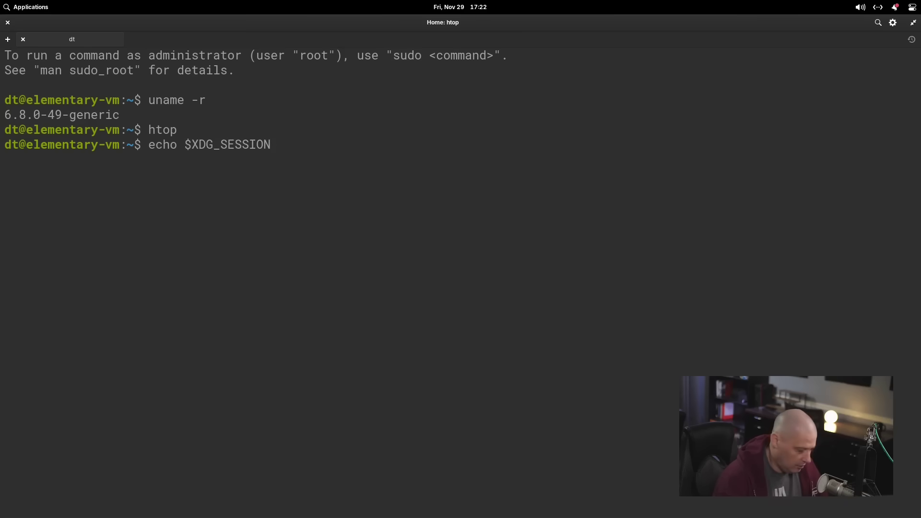
type("_TYPE")
key("Return")
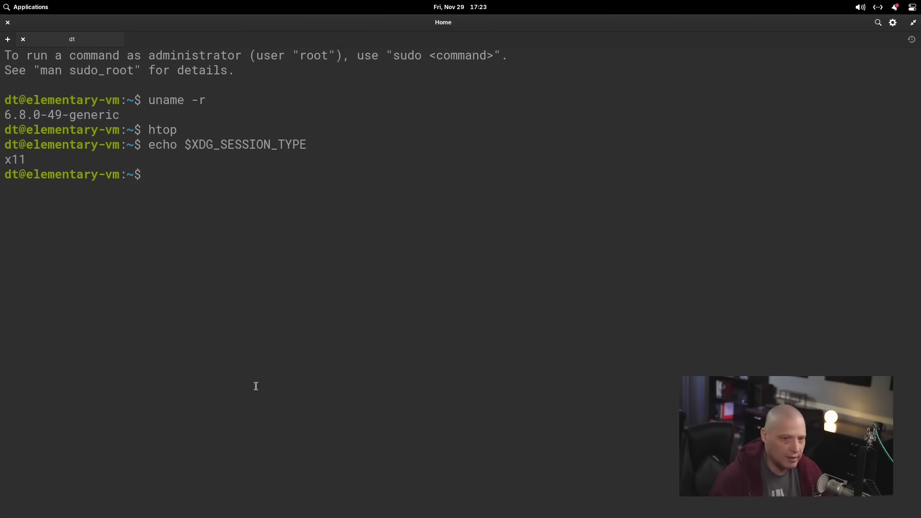
triple_click(155, 144)
left_click(253, 181)
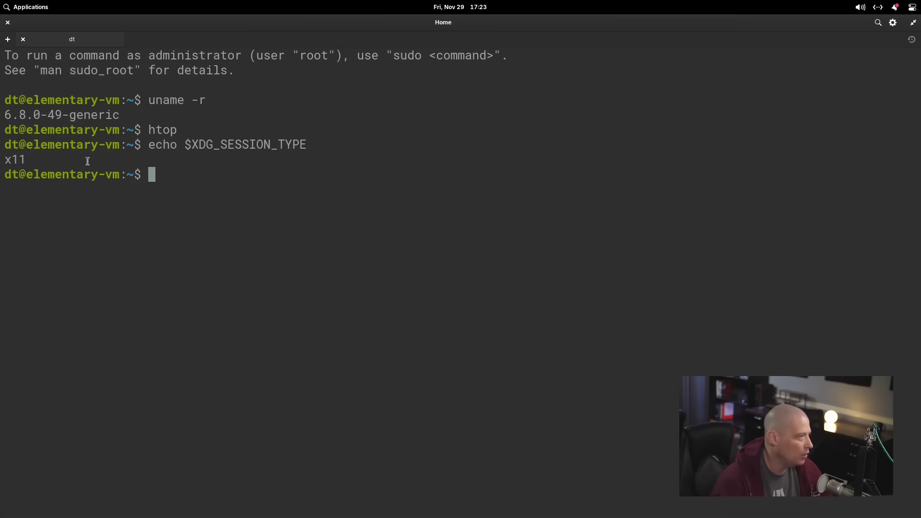
double_click(21, 158)
left_click(278, 302)
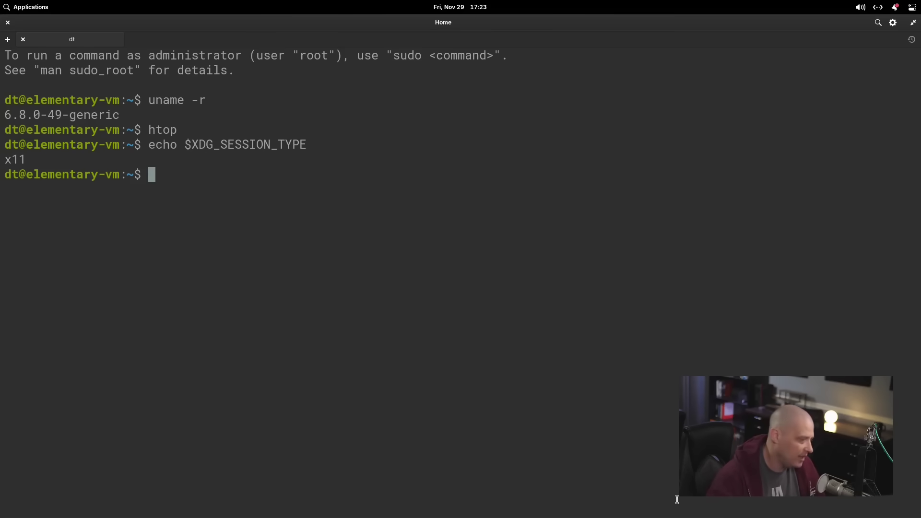
- Locate pipewire with whereis and highlight the /usr/bin/pipewire path
type("whereis ")
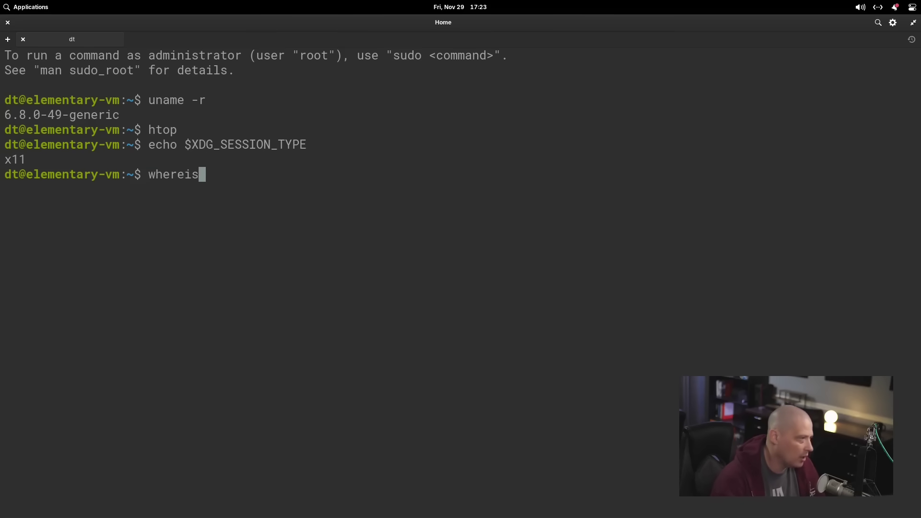
type("pipewire")
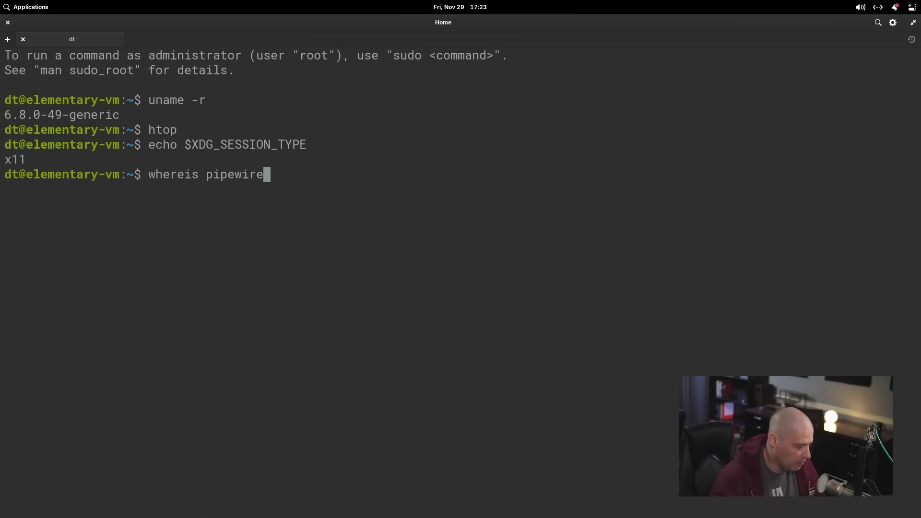
key("Return")
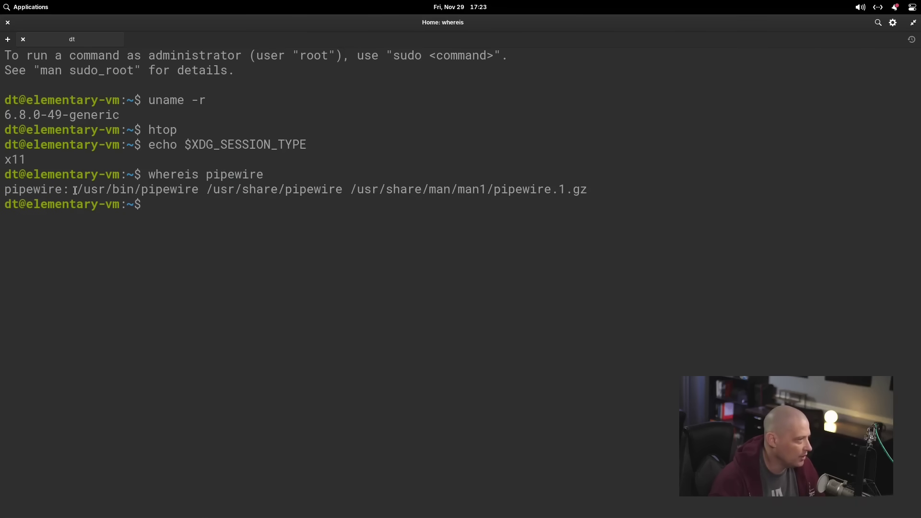
left_click_drag(77, 189, 203, 191)
left_click(255, 286)
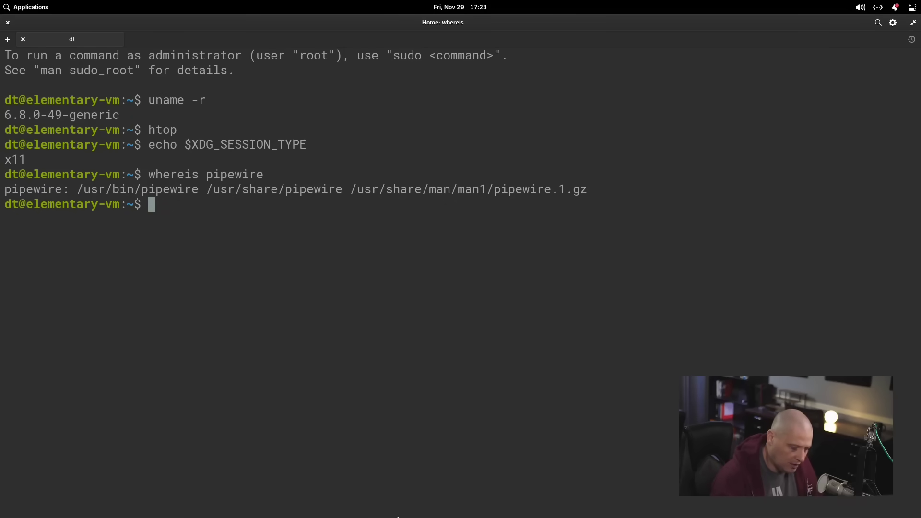
- List installed apt packages, then count them with apt list -i | wc -l (1644)
type("apt list")
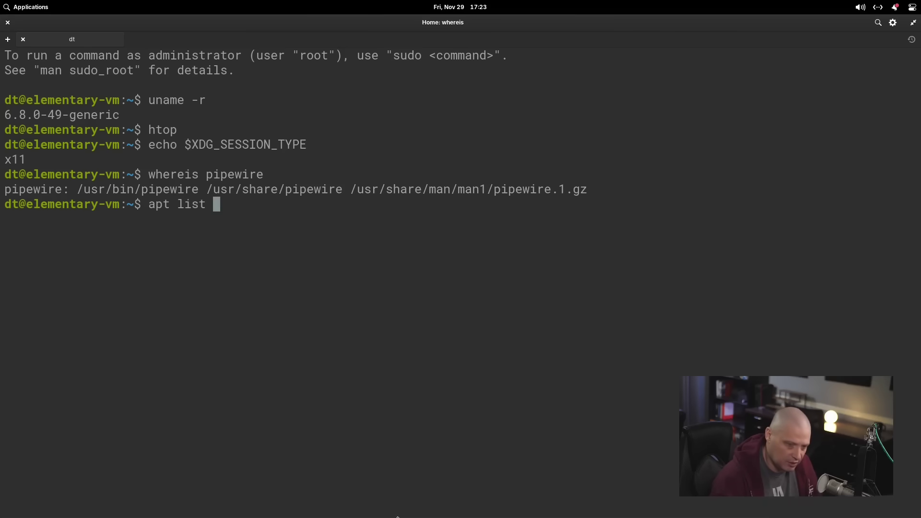
type("-i")
key("Return")
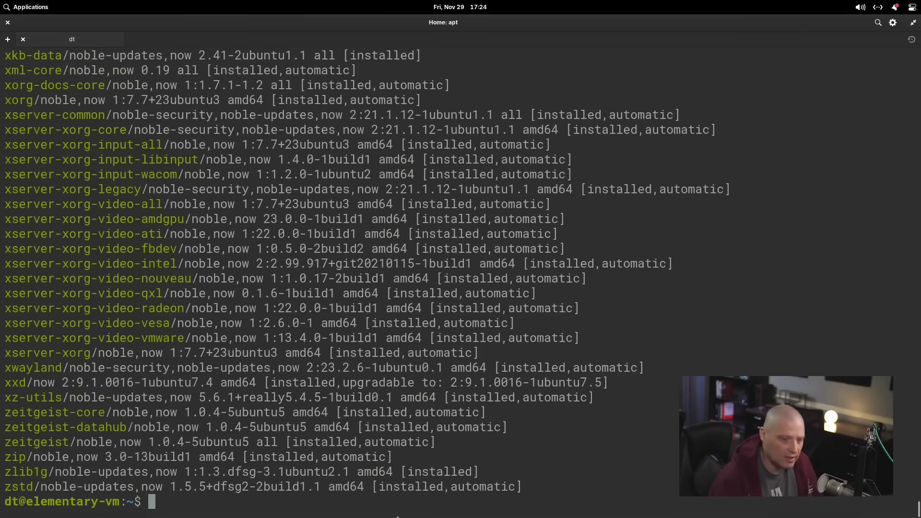
key("Up")
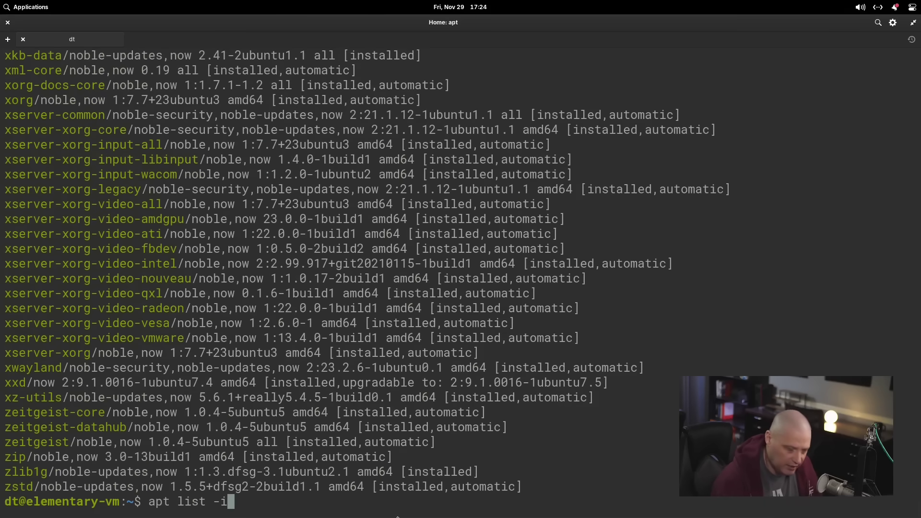
type("|")
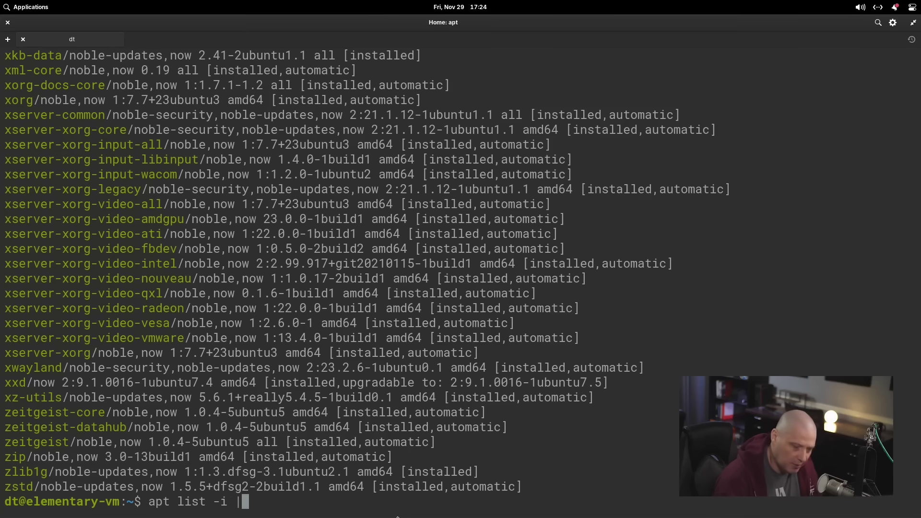
type(" wc ")
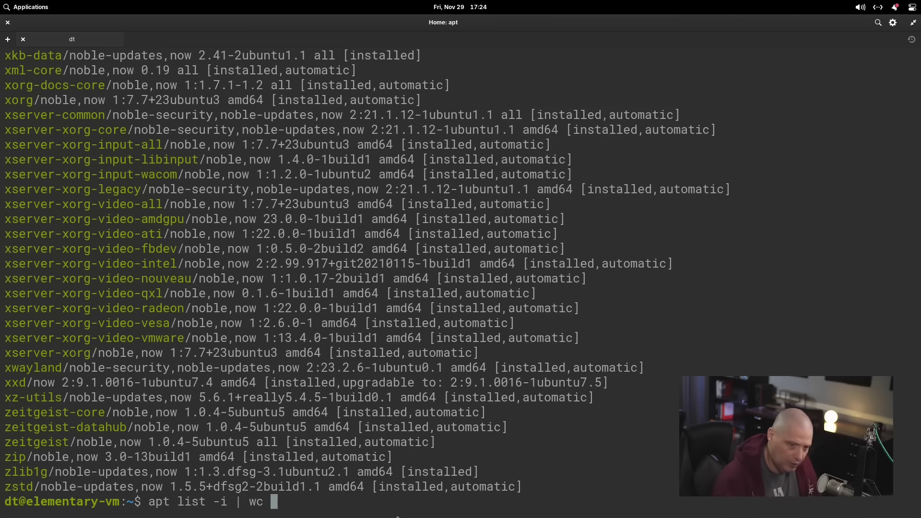
type("-l")
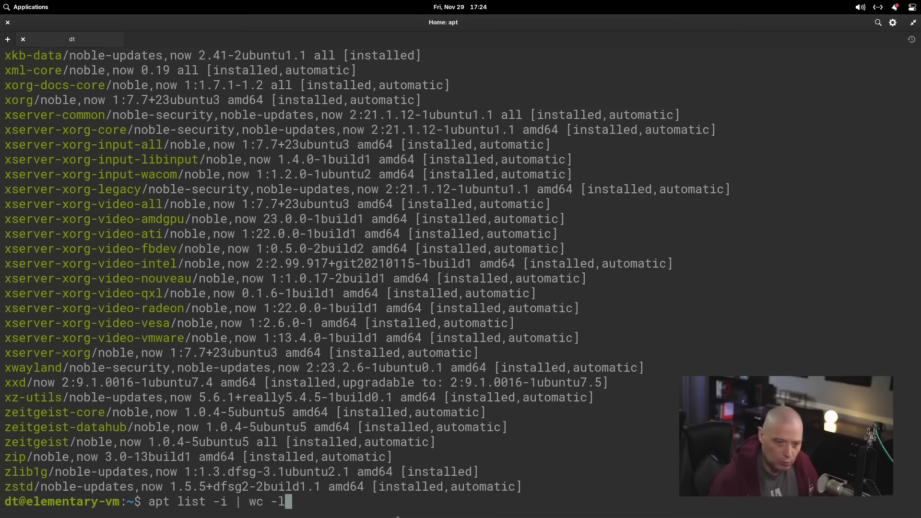
key("Return")
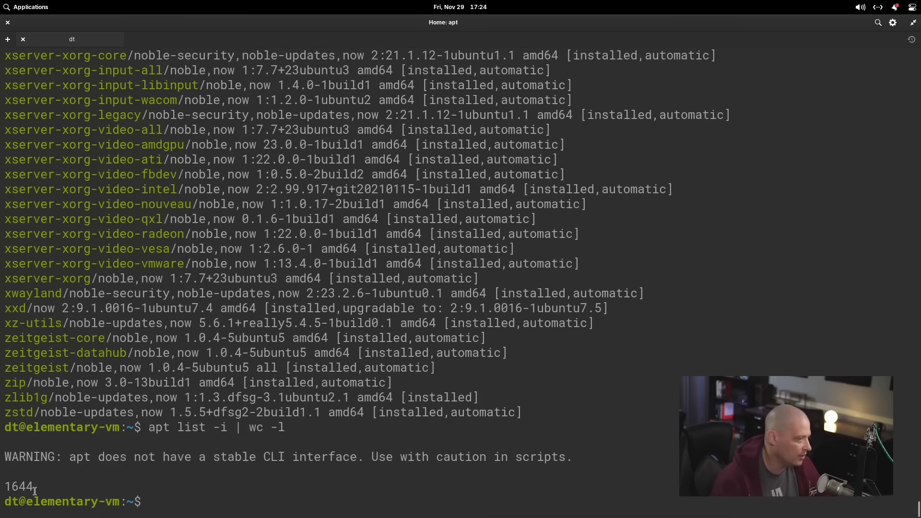
double_click(29, 486)
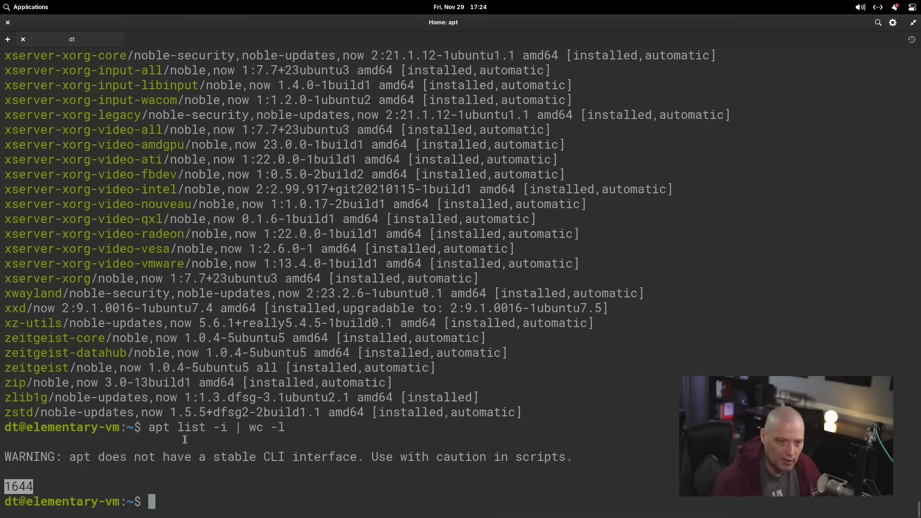
left_click_drag(149, 427, 227, 427)
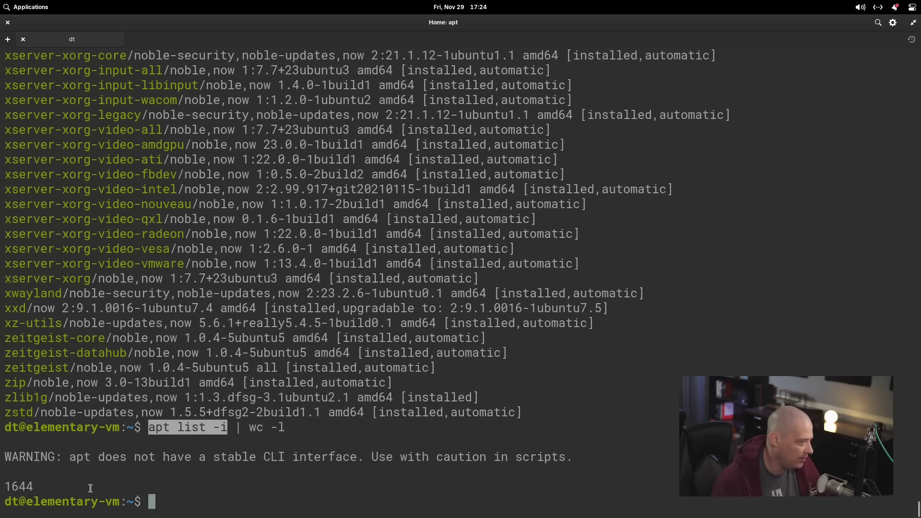
left_click(126, 503)
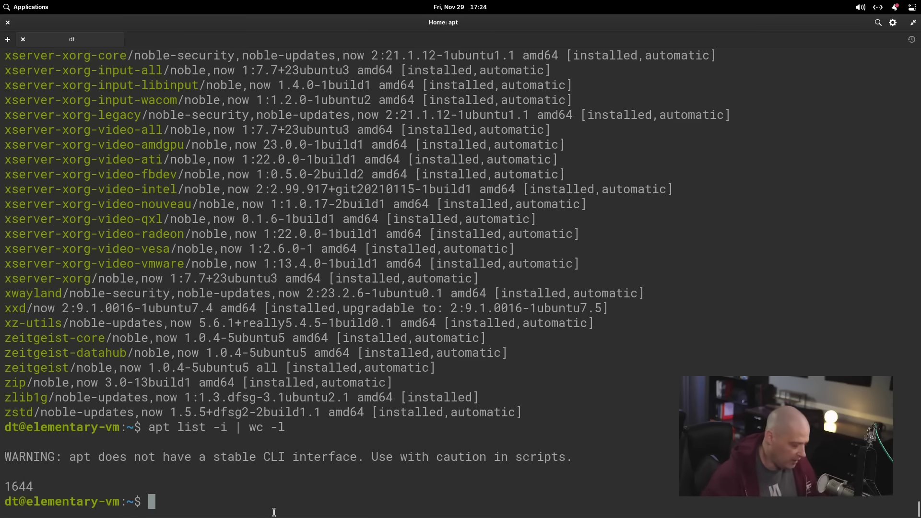
- Run flatpak list and highlight the Discord entry from Flathub
type("flat")
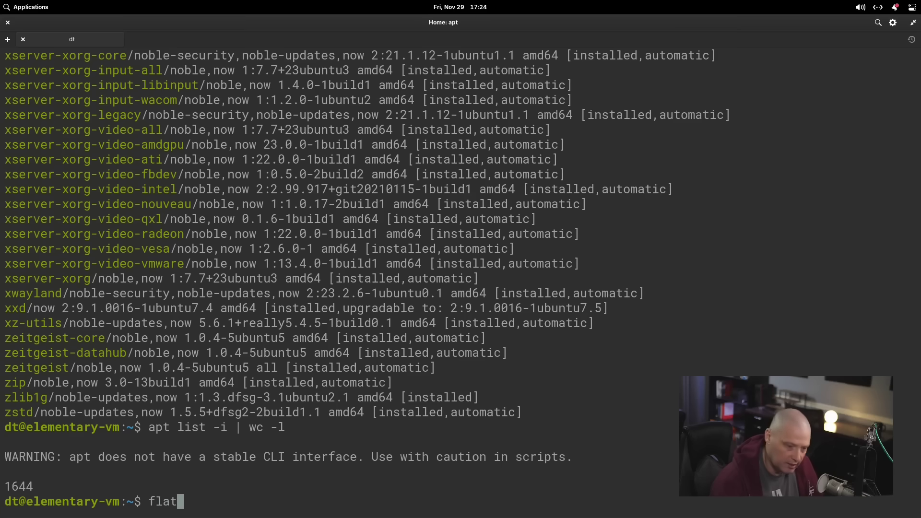
type("pak list")
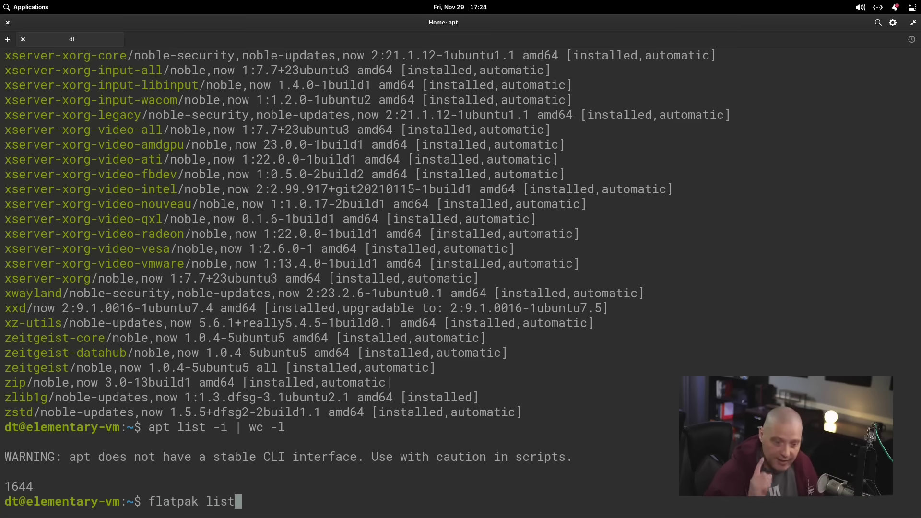
key("Return")
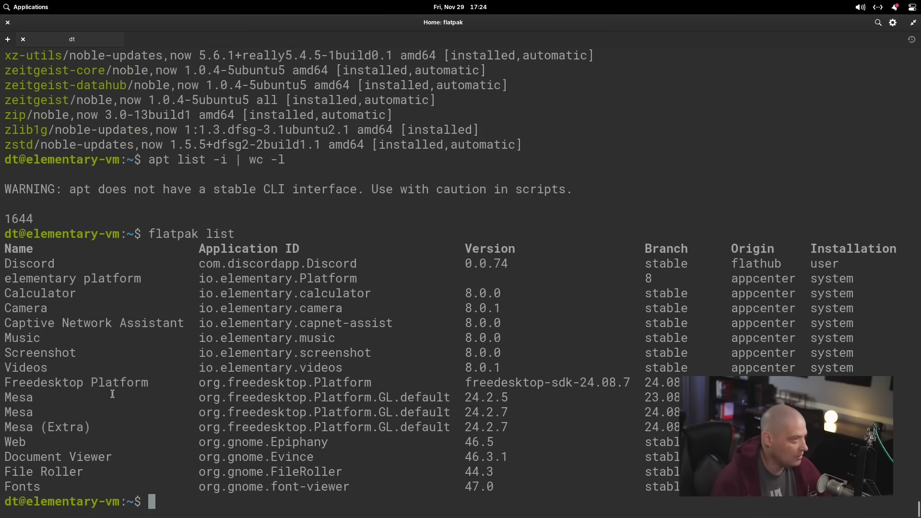
triple_click(34, 265)
triple_click(35, 265)
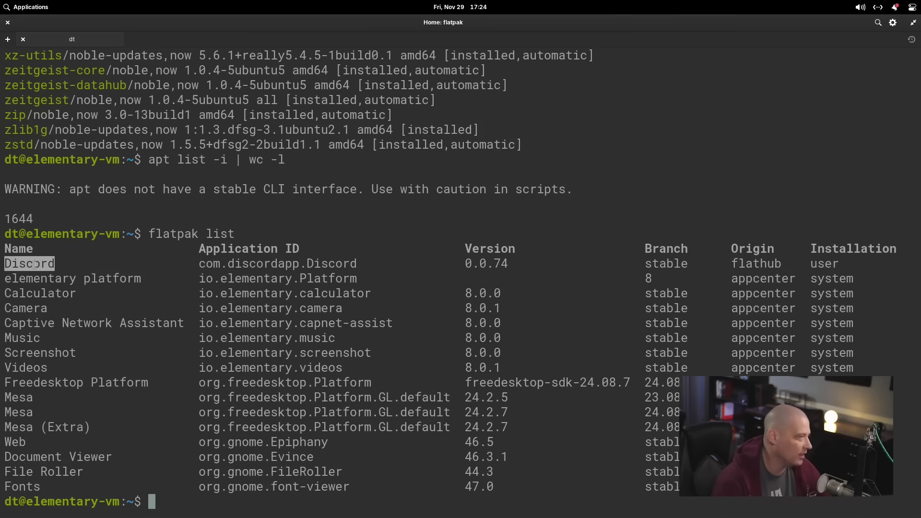
left_click(47, 295)
- Highlight the Calculator, Camera, Music, Screenshot, File Roller and Document Viewer entries, then briefly open the launcher
left_click_drag(82, 294, 14, 309)
left_click_drag(47, 339, 9, 340)
triple_click(10, 340)
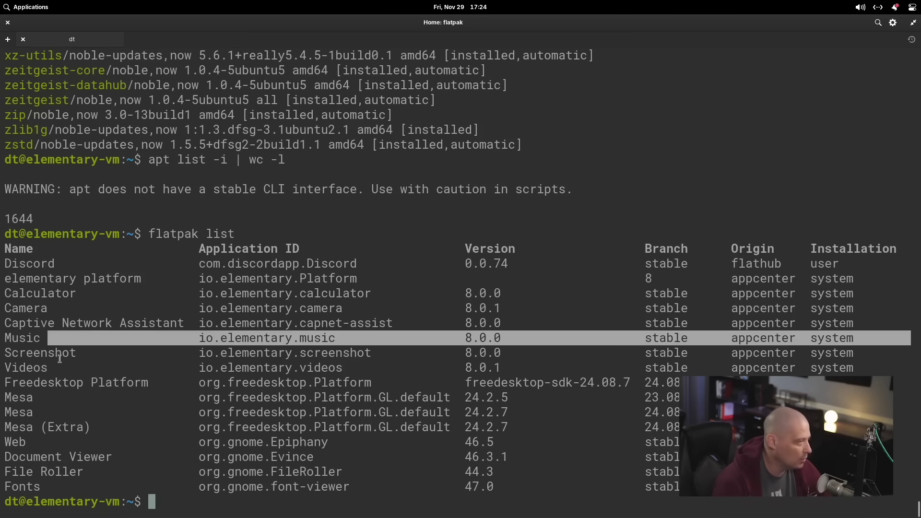
left_click(65, 356)
left_click_drag(76, 353, 62, 353)
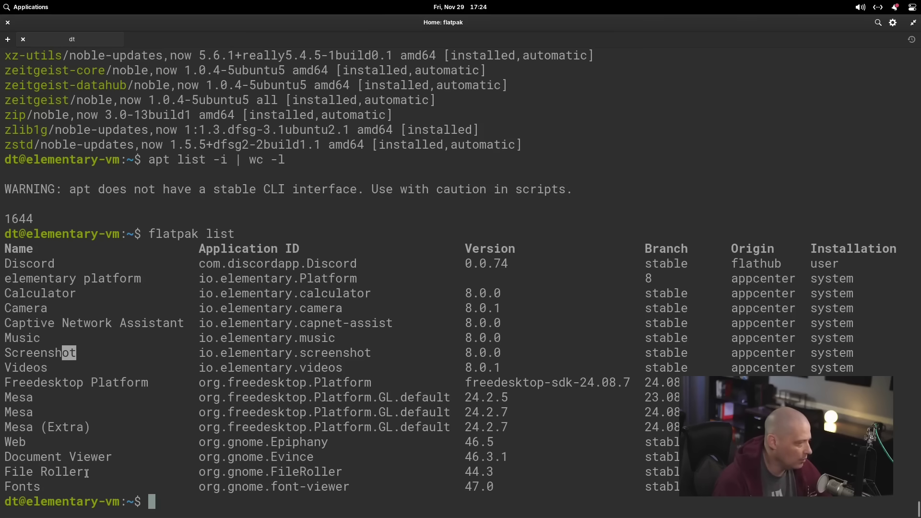
left_click_drag(84, 473, 2, 472)
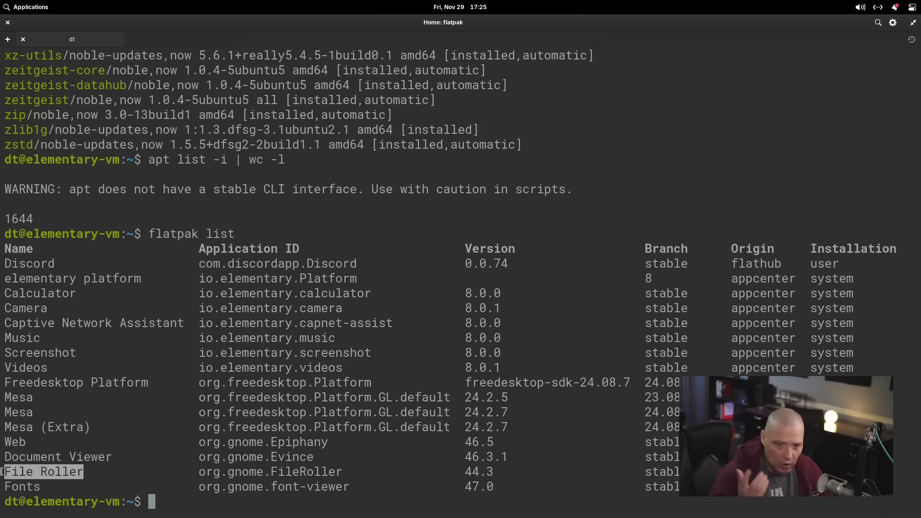
left_click_drag(10, 457, 118, 457)
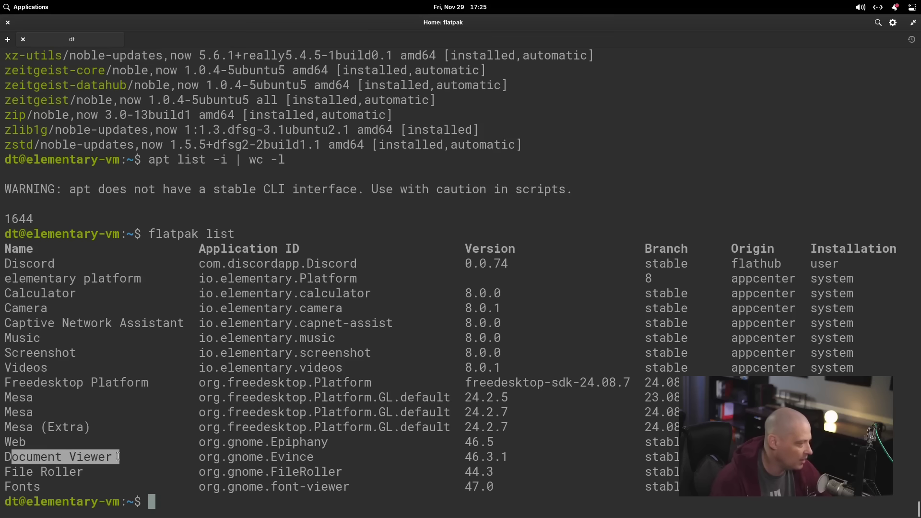
left_click(87, 458)
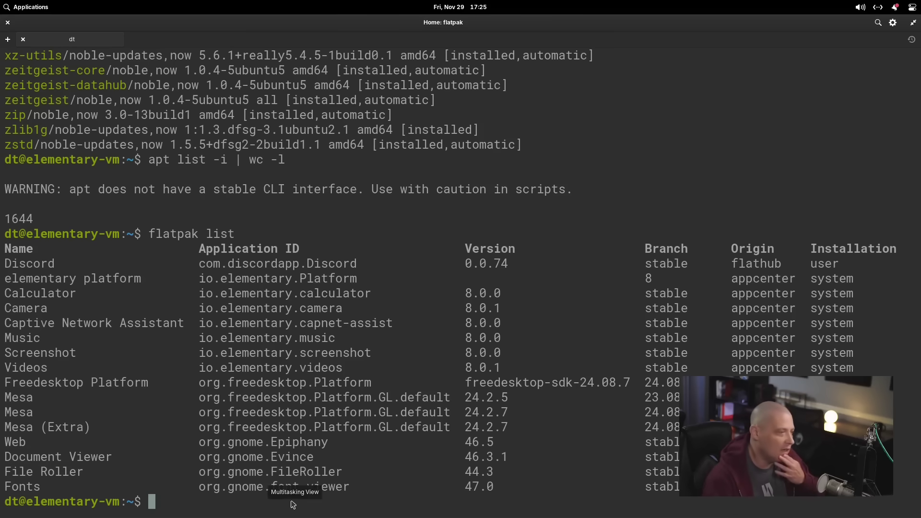
key("super")
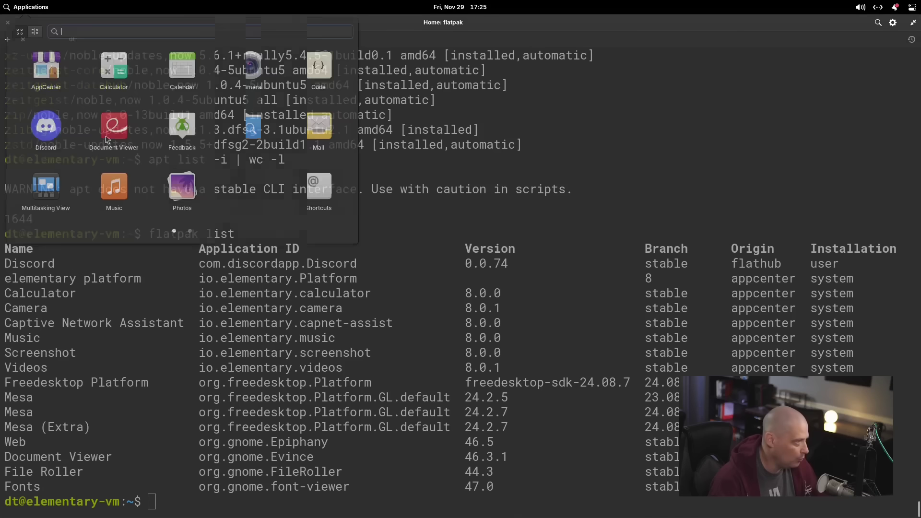
left_click(305, 394)
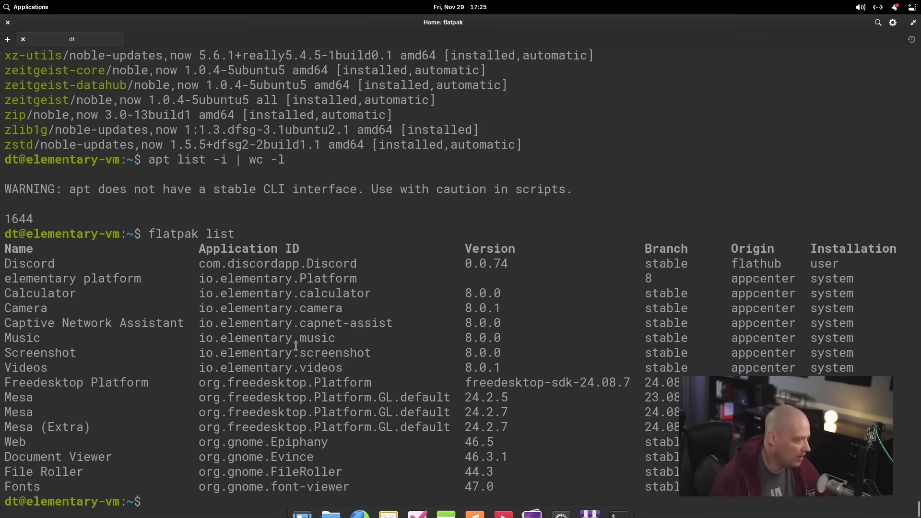
- Dismiss the terminal and open the Wallpaper settings from the desktop menu
key("ctrl+d")
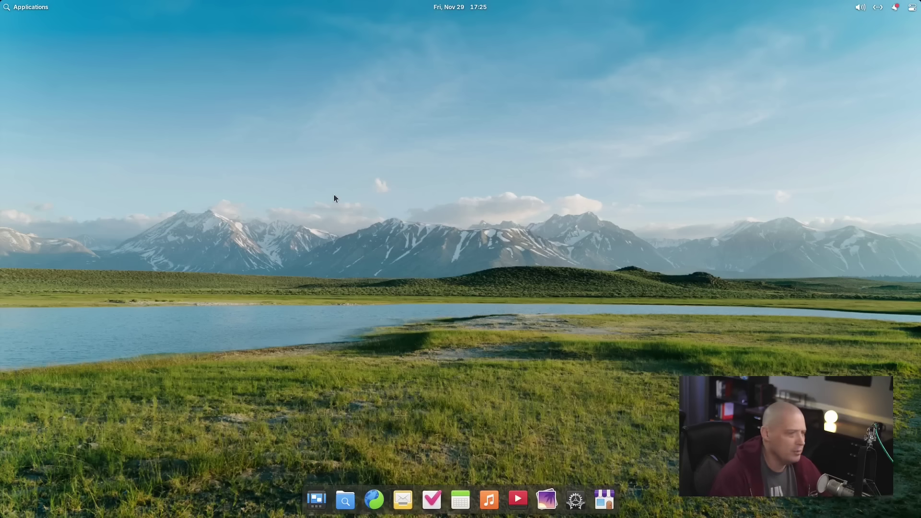
right_click(421, 140)
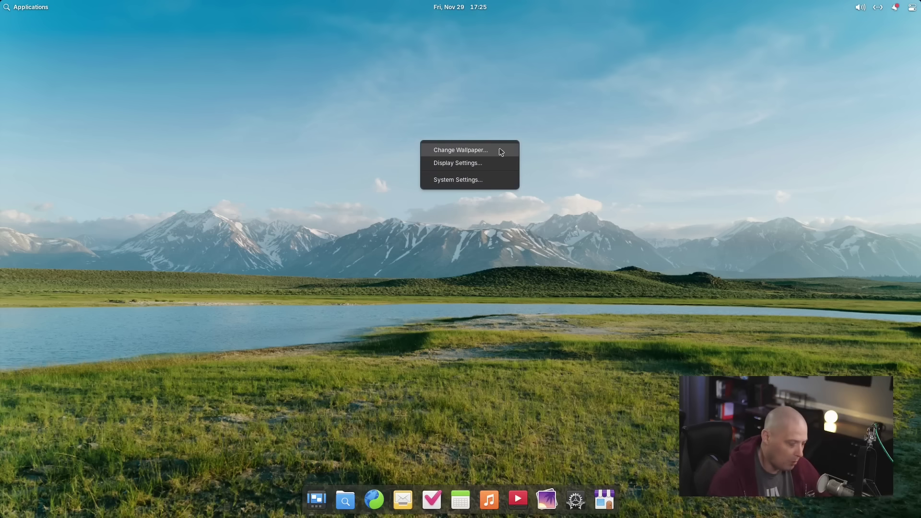
left_click(467, 148)
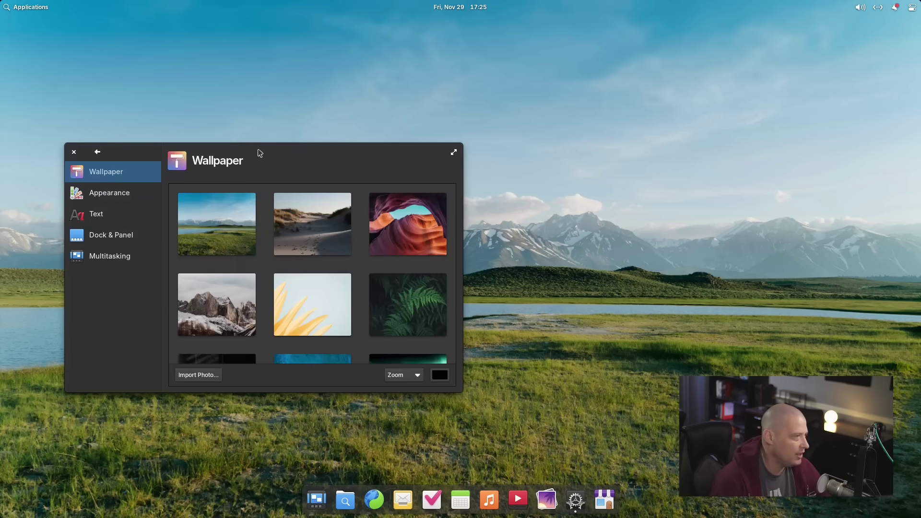
left_click_drag(259, 150, 235, 59)
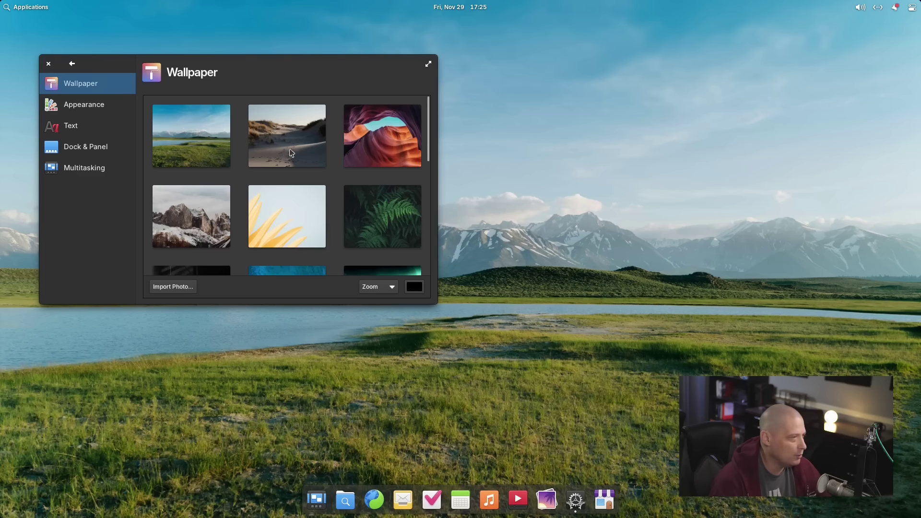
- Try the desert dunes, canyon, ferns, ocean beach and snowy mountain wallpapers
left_click(176, 145)
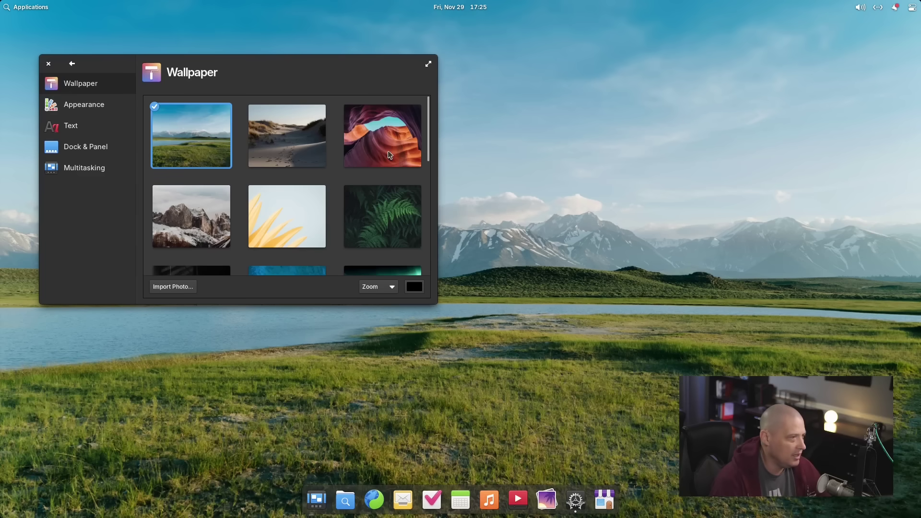
left_click(315, 156)
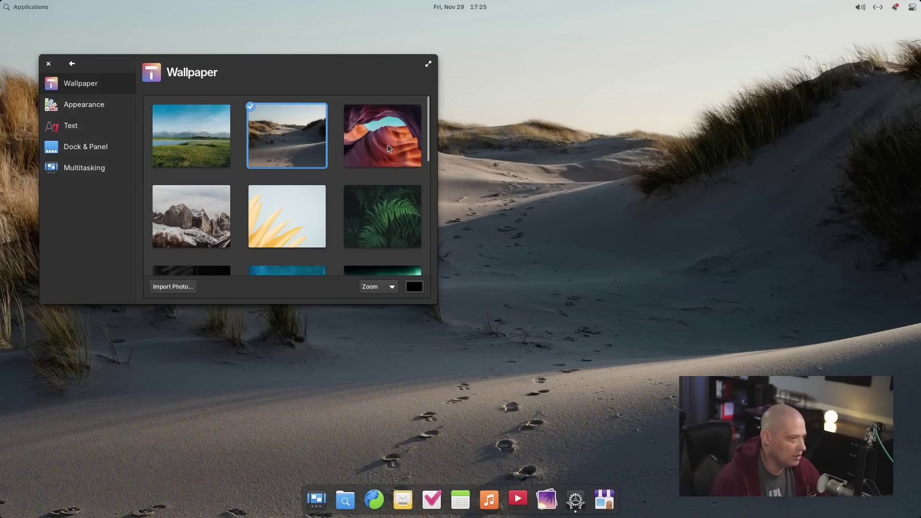
left_click(388, 148)
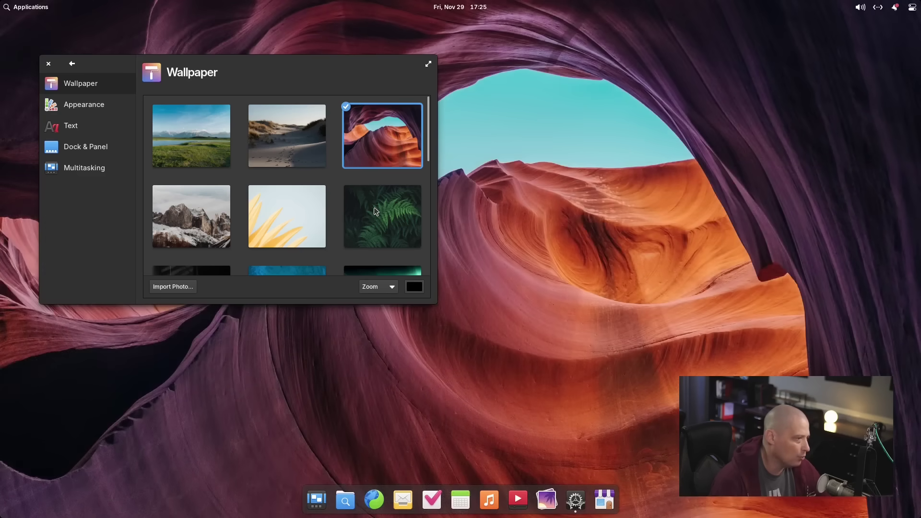
scroll(375, 212, "down", 2)
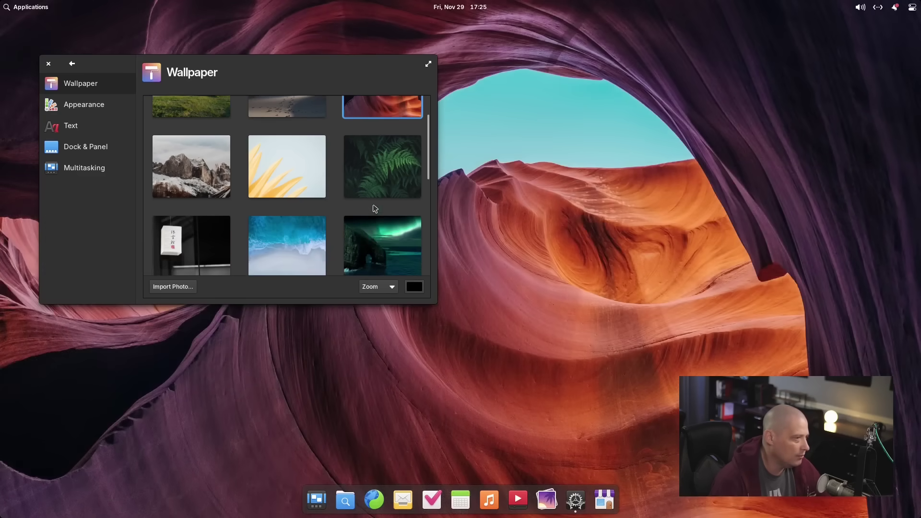
left_click(376, 181)
scroll(305, 192, "down", 5)
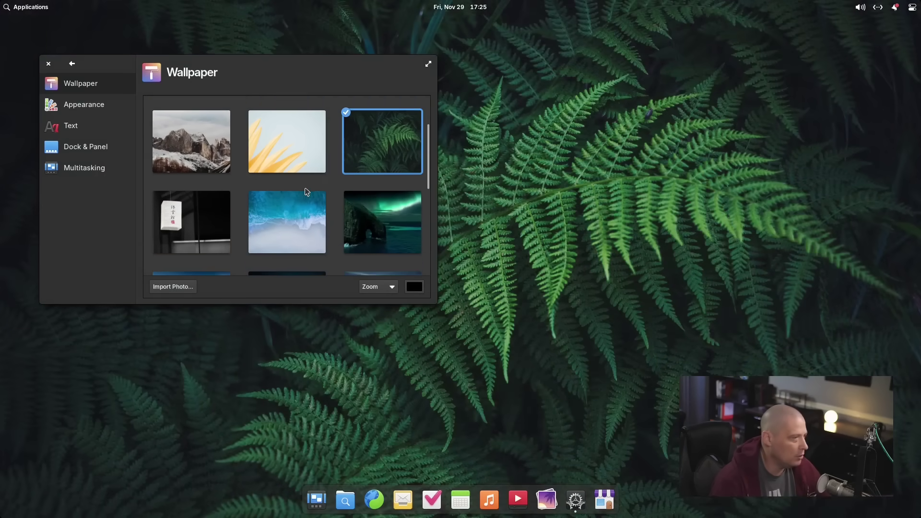
left_click(277, 128)
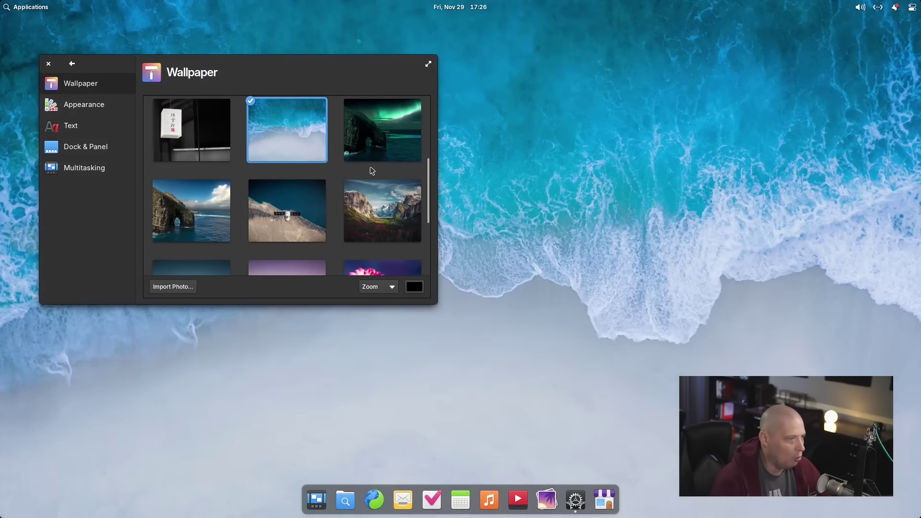
scroll(373, 171, "down", 3)
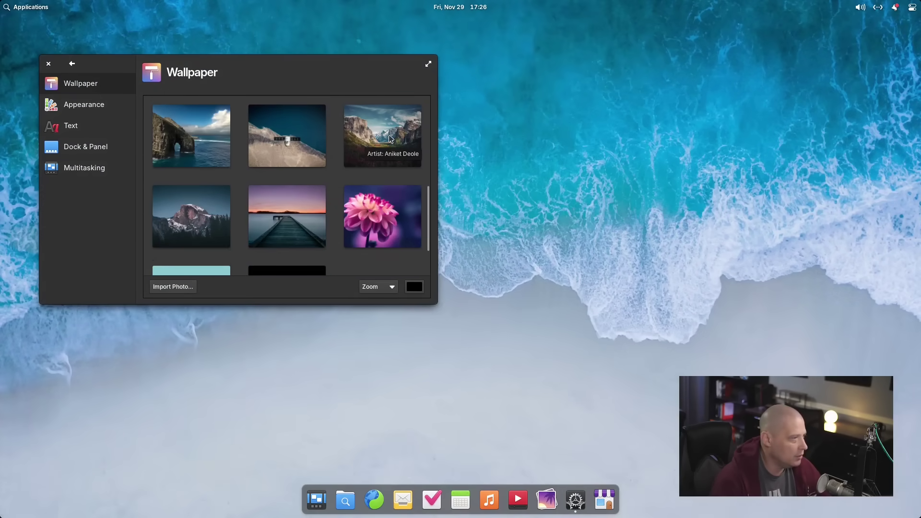
left_click(215, 226)
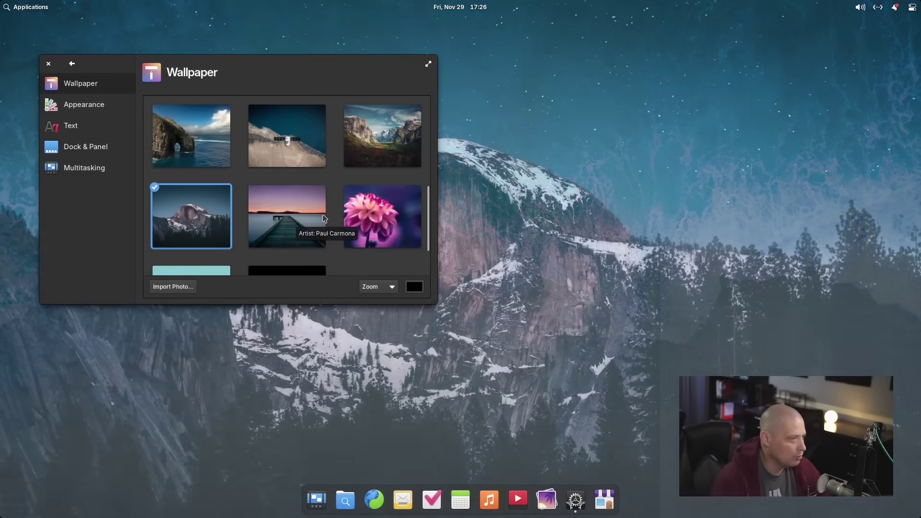
scroll(272, 215, "down", 3)
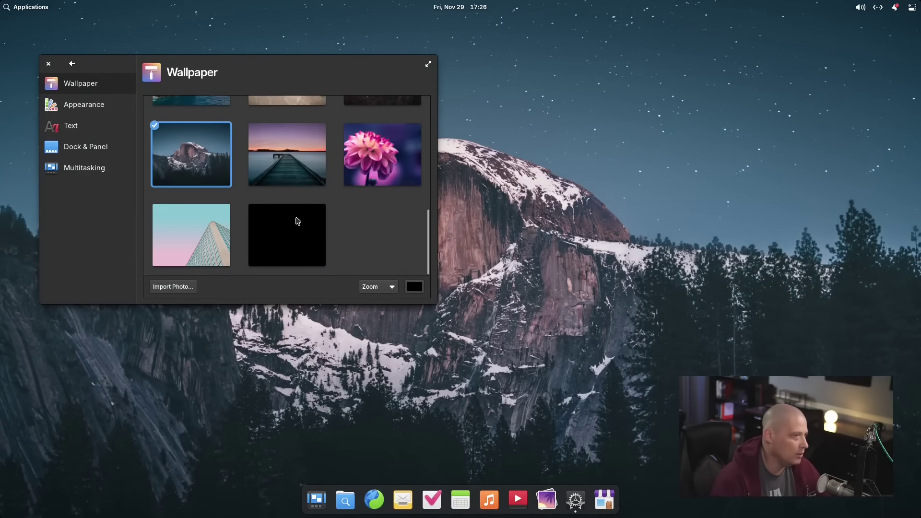
- Set the ocean beach photo back as the wallpaper
scroll(297, 219, "up", 6)
scroll(297, 220, "up", 3)
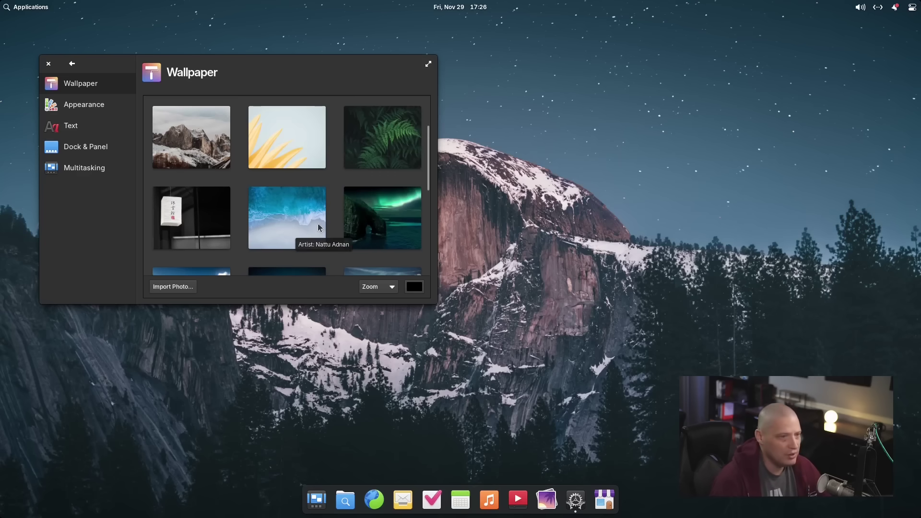
left_click(279, 222)
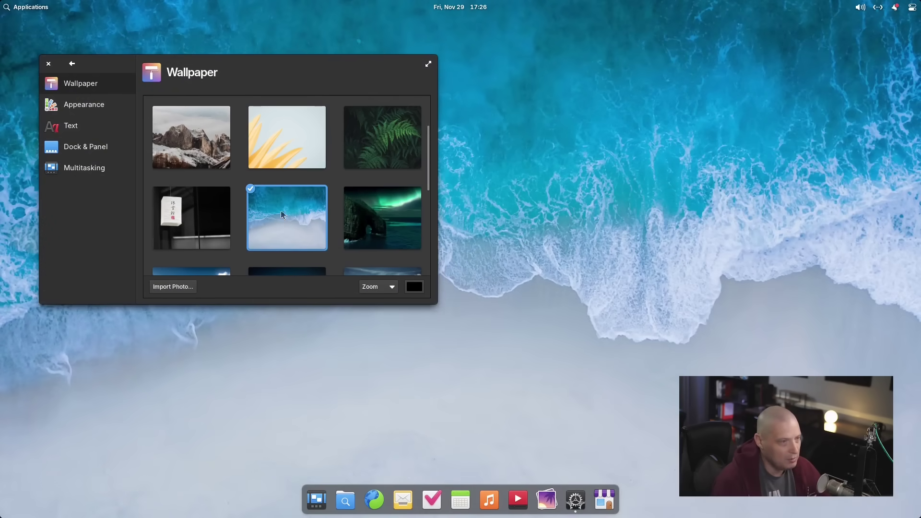
left_click_drag(228, 74, 589, 156)
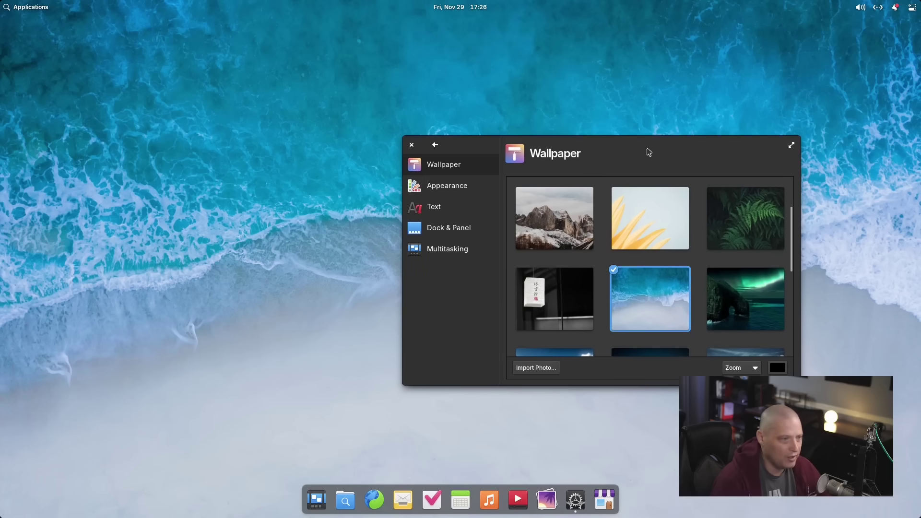
left_click_drag(647, 150, 330, 124)
scroll(314, 216, "up", 3)
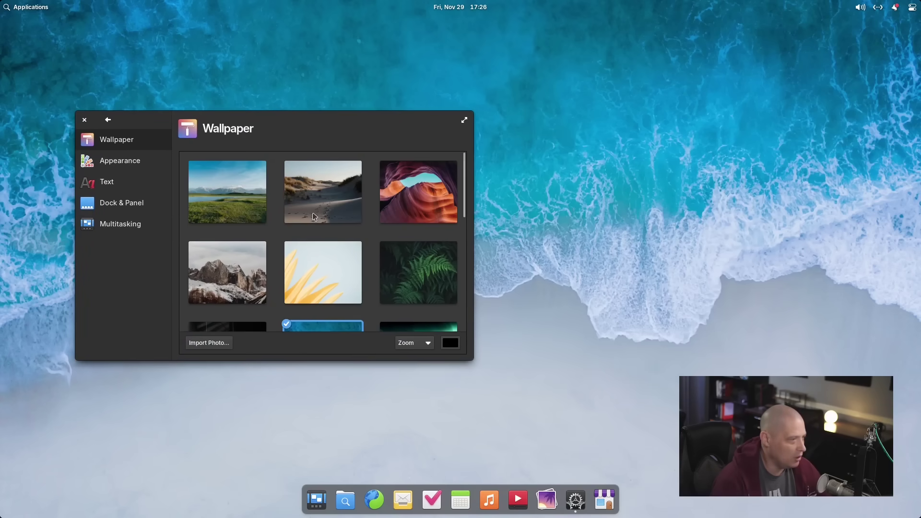
key("ctrl+q")
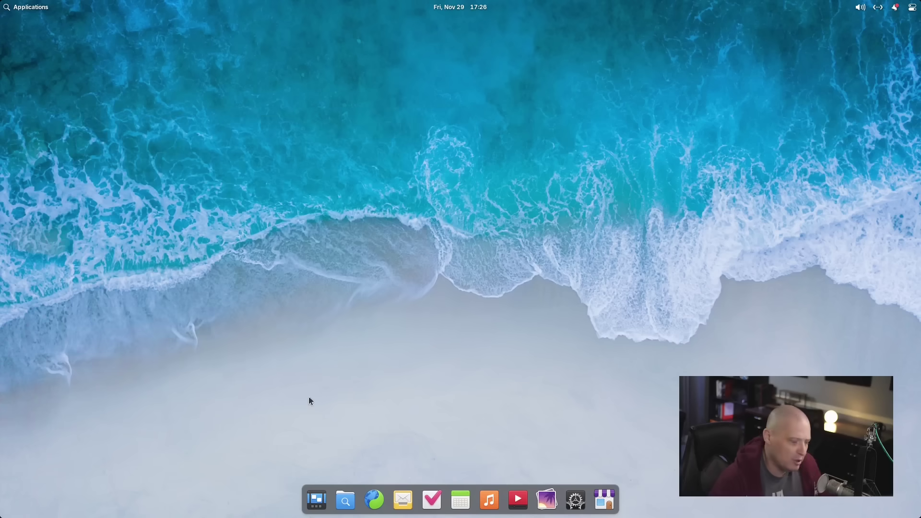